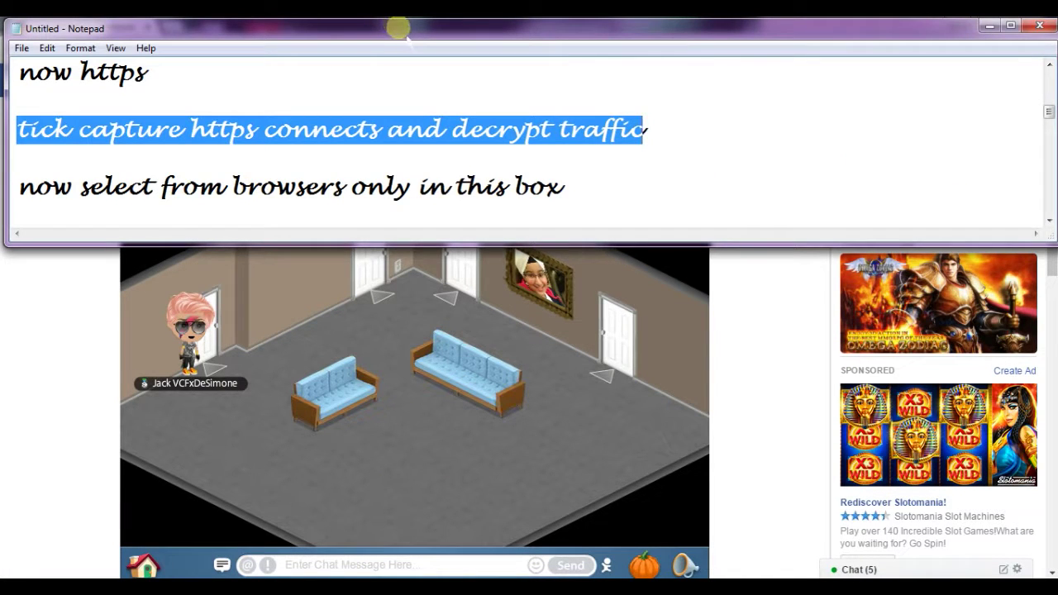
- Read the introductory notes in Notepad, from the YoWorld pb art greeting through the lines about getting Fiddler and moving to its settings
drag(398, 29, 380, 105)
click(1030, 153)
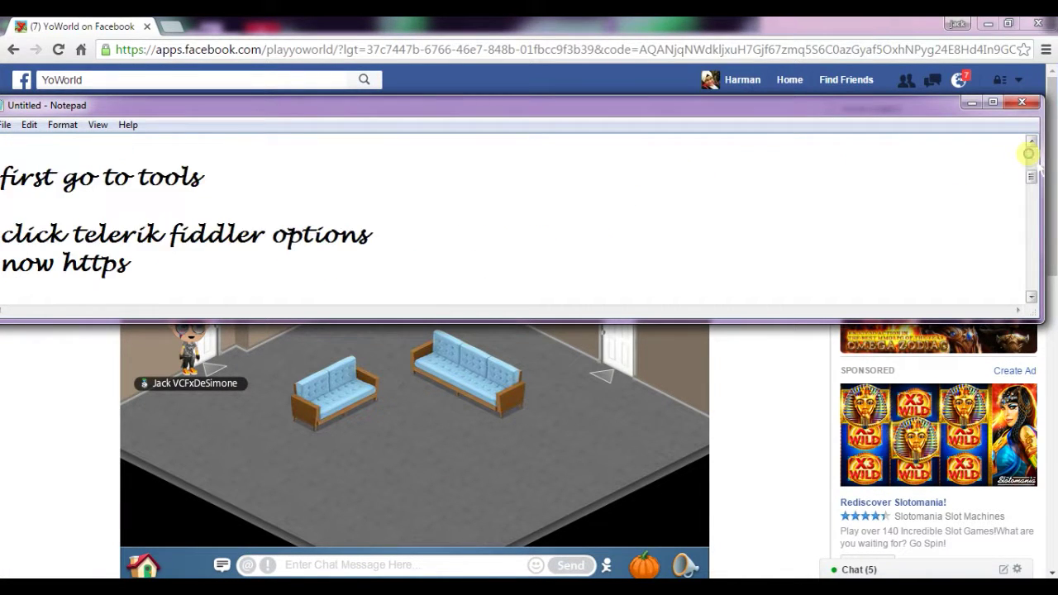
click(1030, 153)
drag(18, 150, 185, 152)
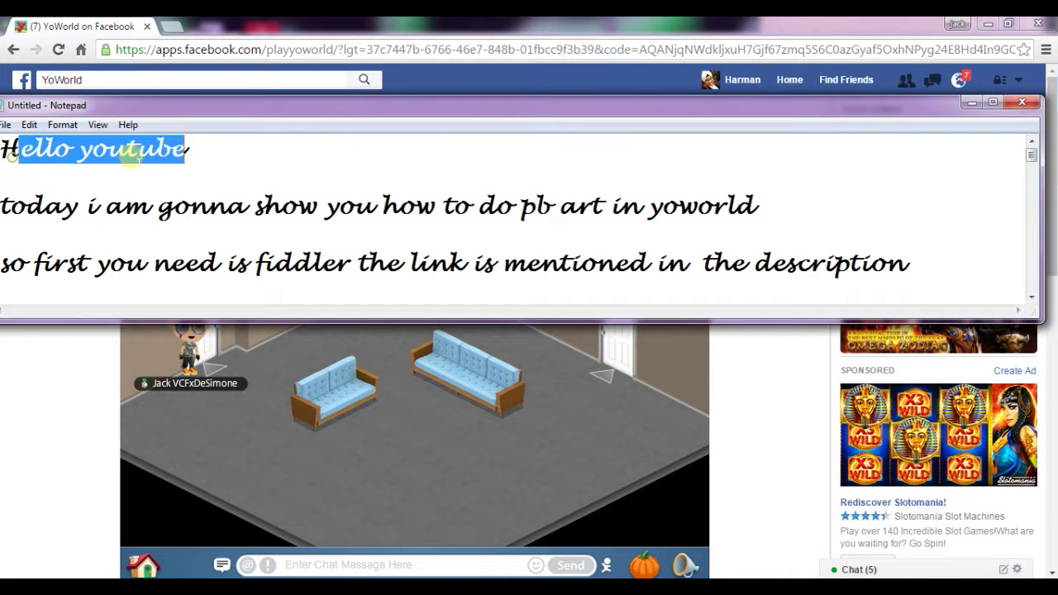
drag(8, 207, 757, 207)
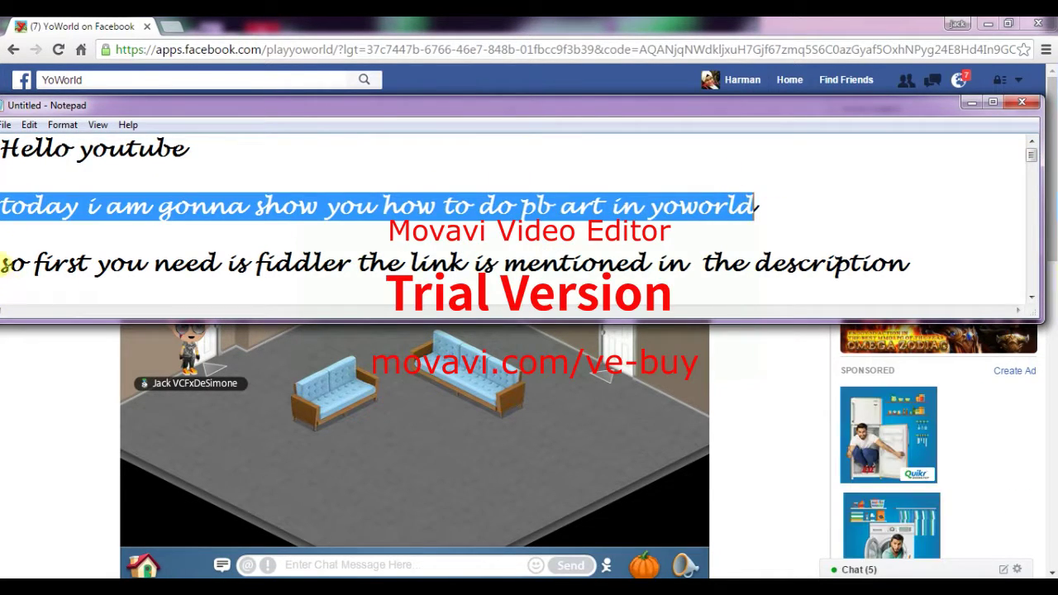
drag(4, 264, 903, 263)
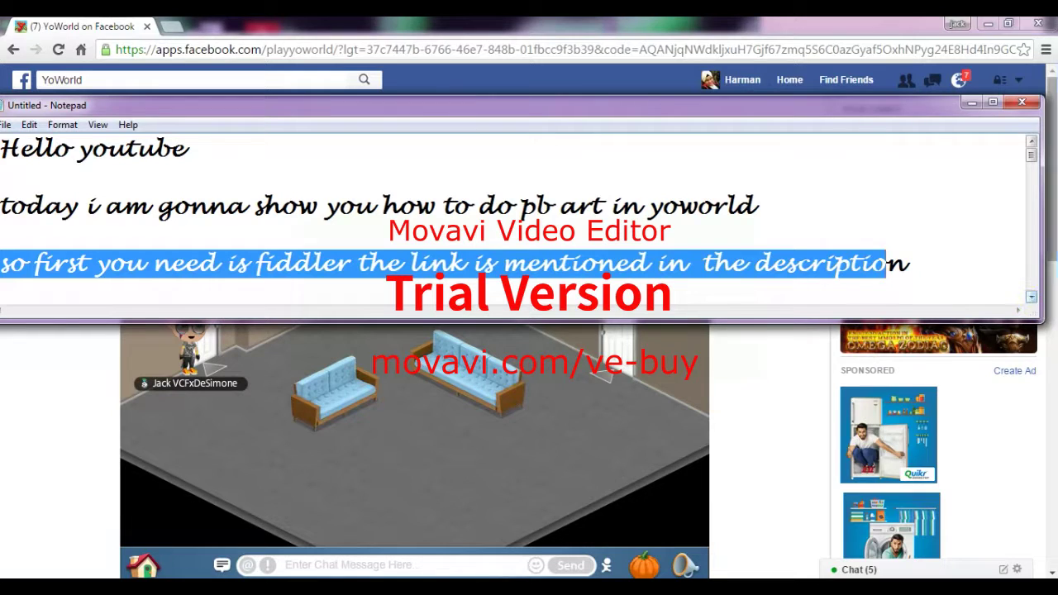
click(1048, 222)
scroll(1048, 222, down, 2)
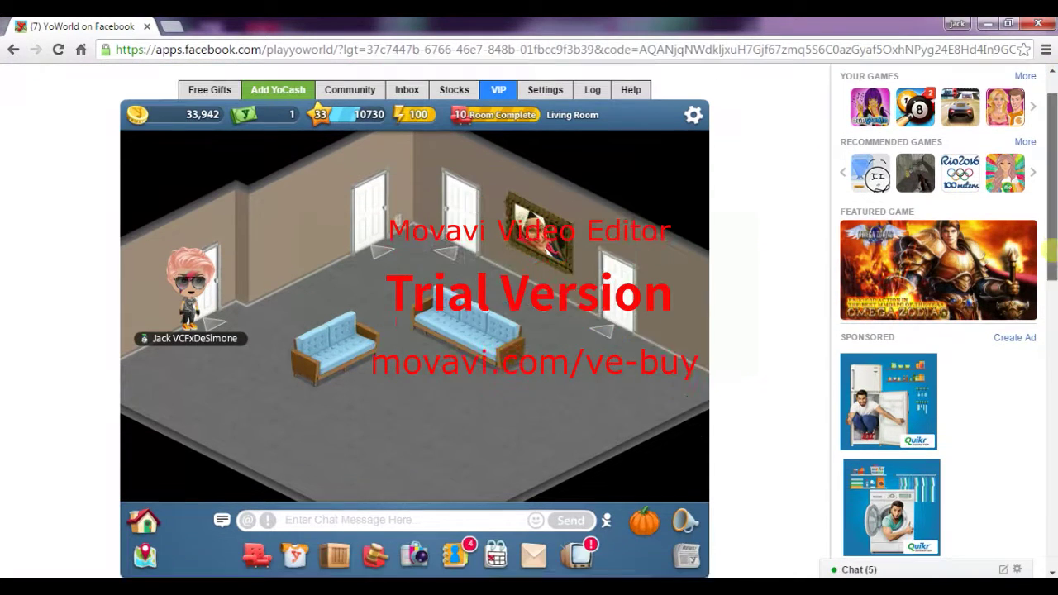
key(alt+Tab)
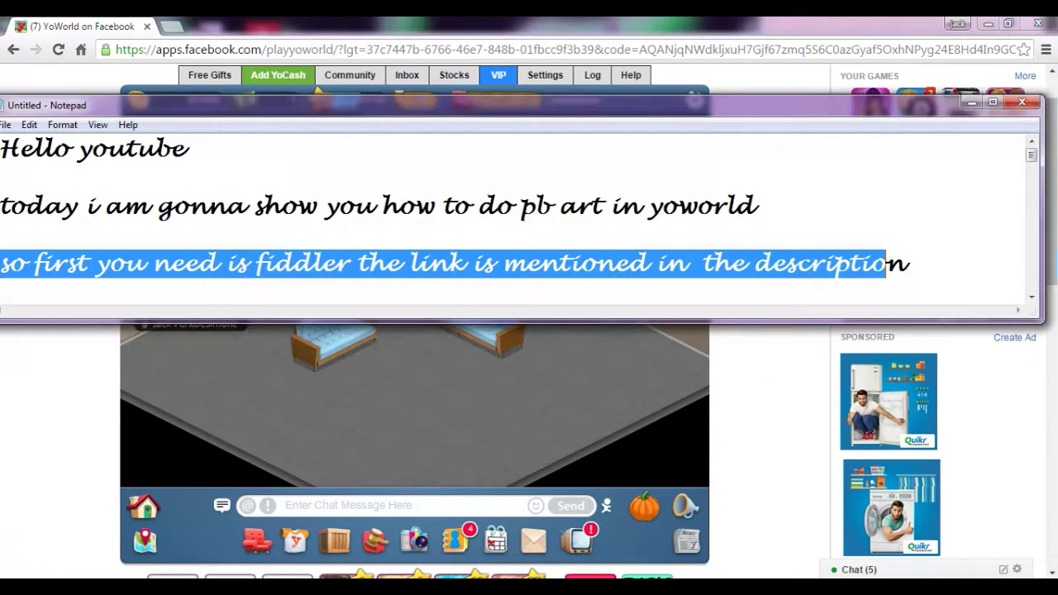
scroll(1026, 298, down, 2)
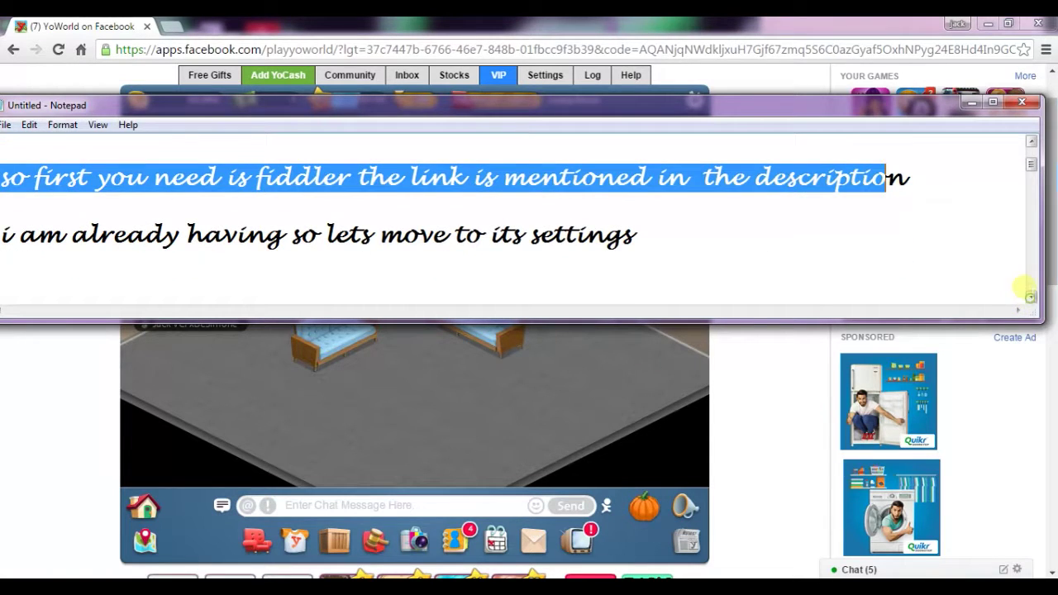
drag(803, 107, 825, 99)
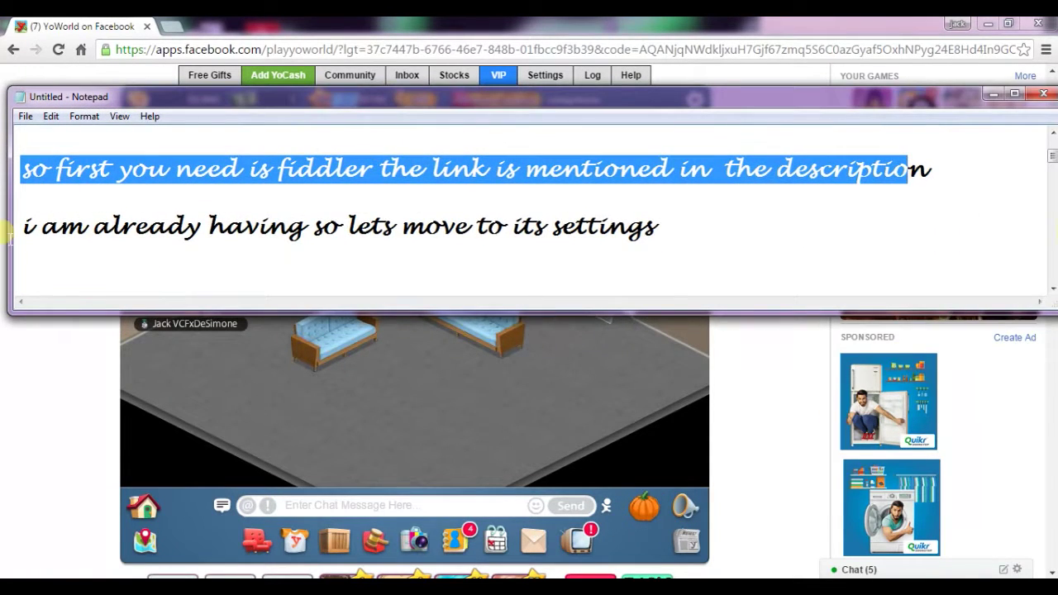
drag(25, 225, 479, 243)
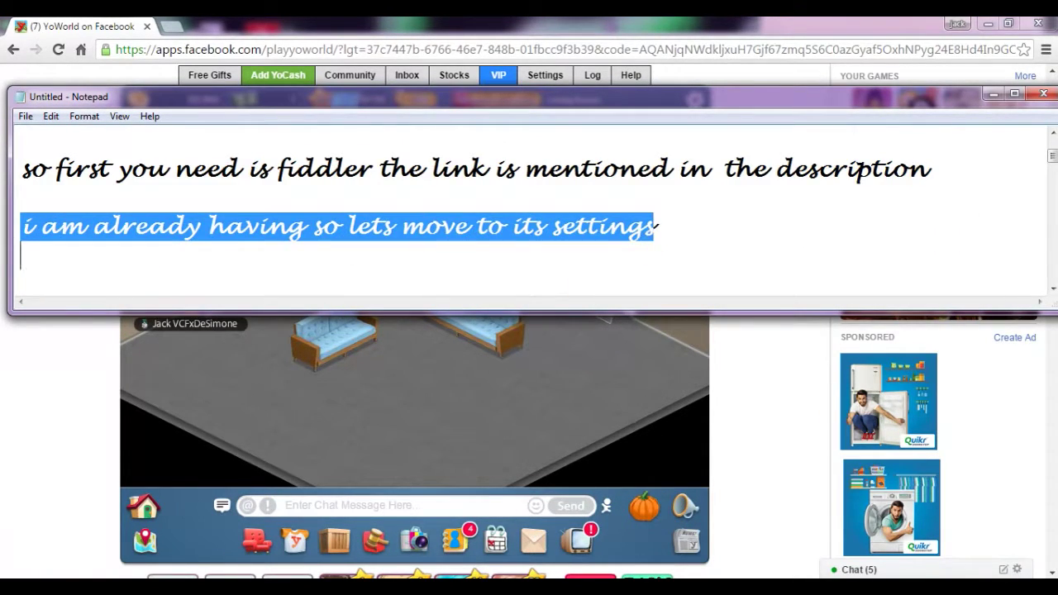
- Switch to Fiddler and, following the "first go to tools" note, close and reopen the Telerik Fiddler Options
click(600, 538)
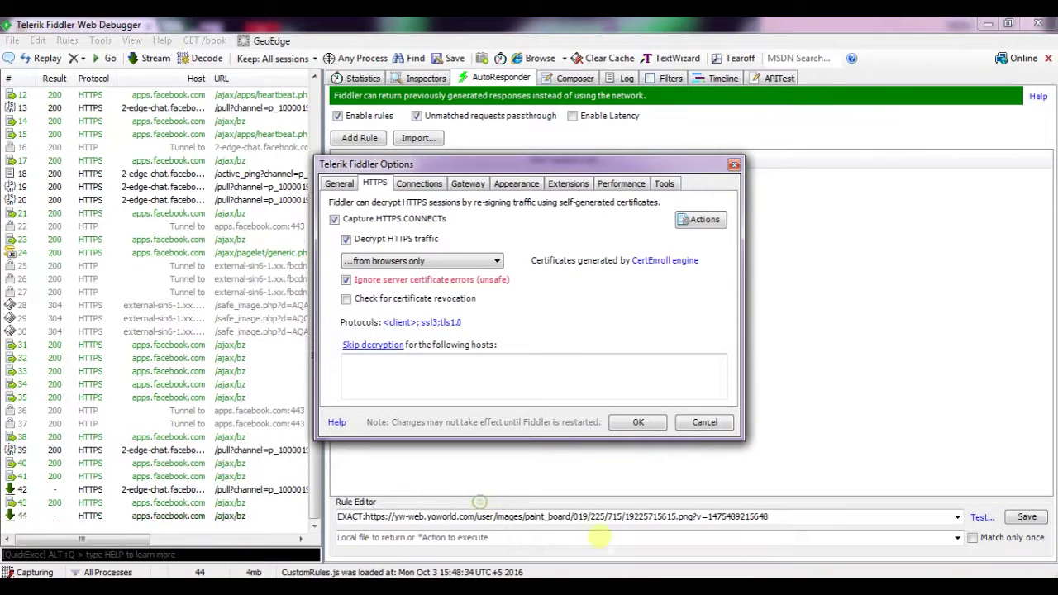
key(alt+Tab)
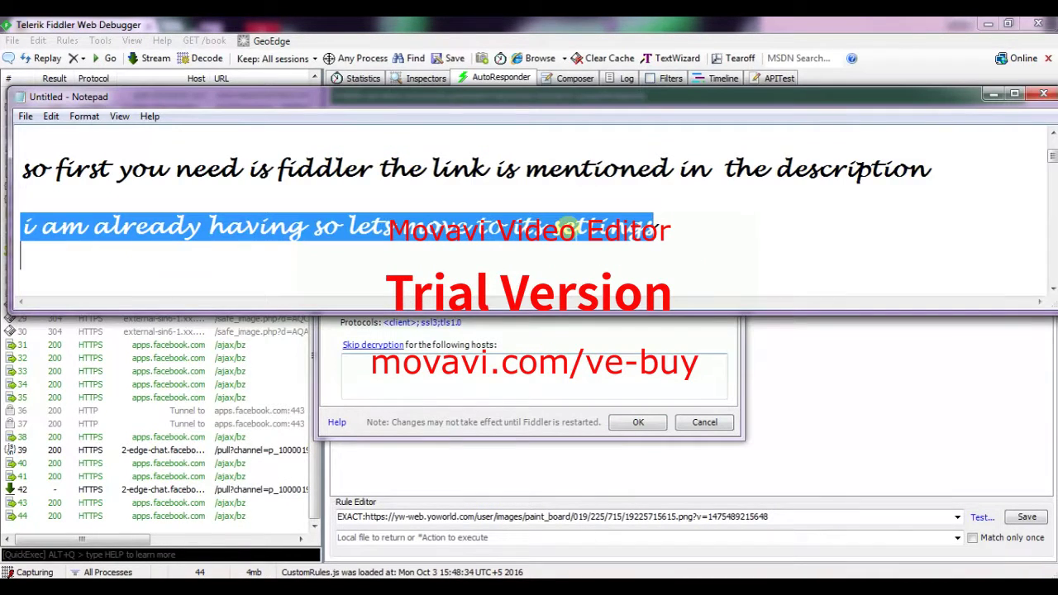
drag(633, 104, 635, 87)
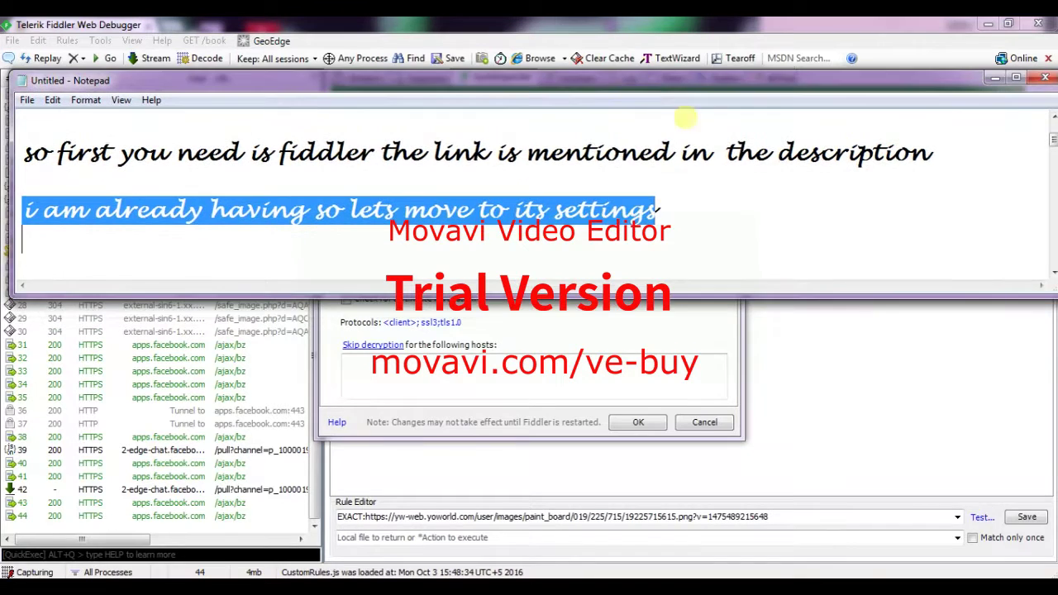
text(first go to tools)
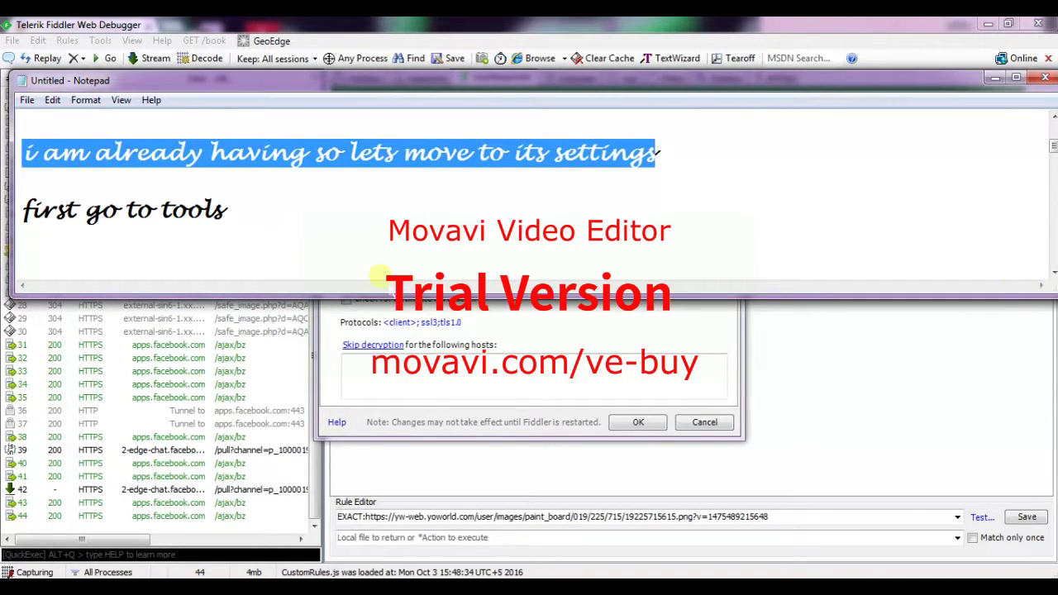
click(58, 245)
drag(34, 207, 276, 210)
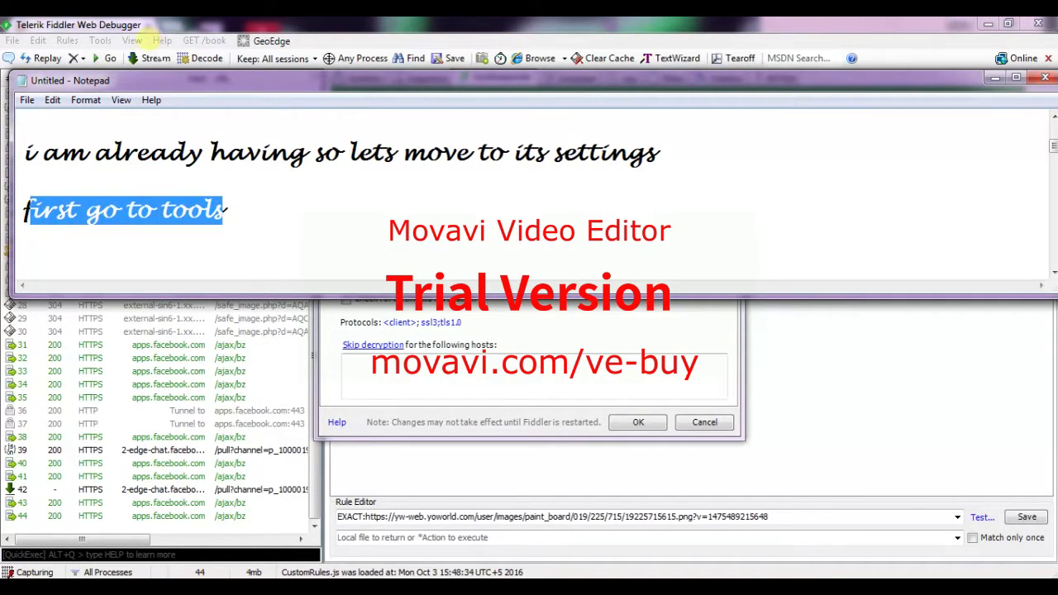
click(100, 40)
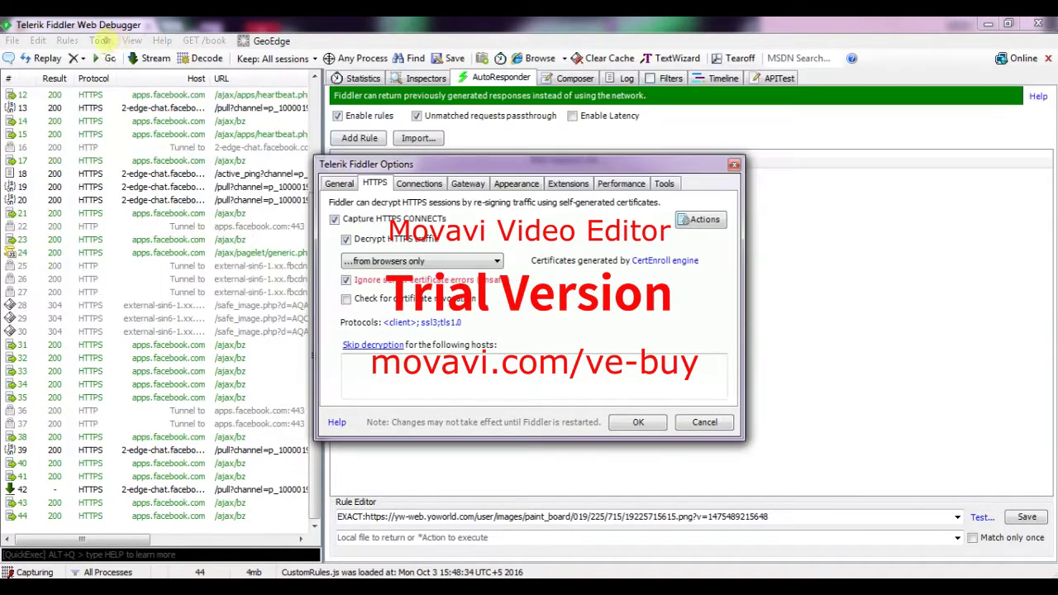
click(734, 164)
click(100, 41)
click(100, 40)
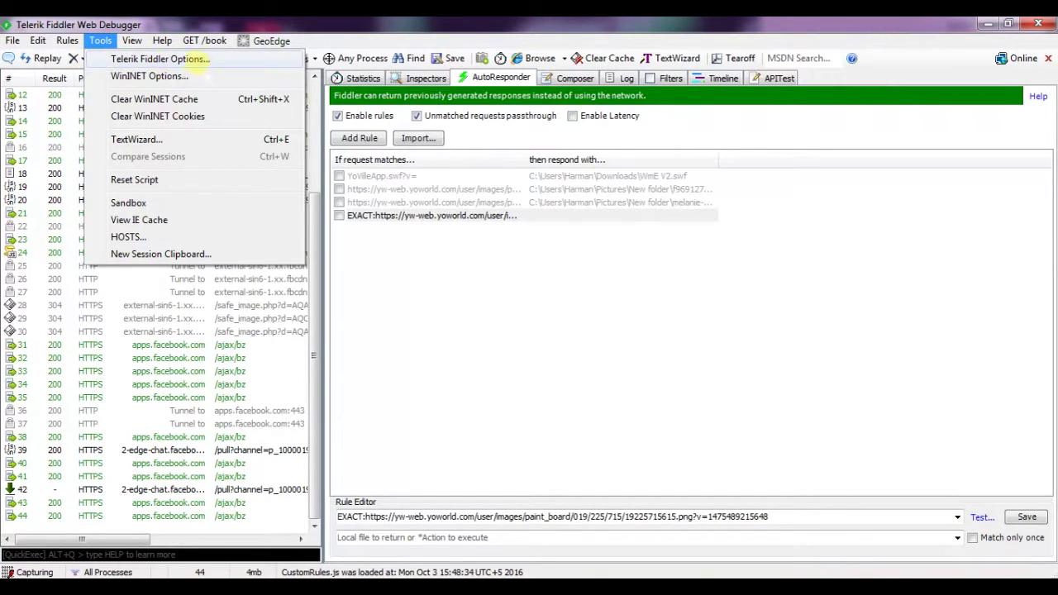
click(193, 60)
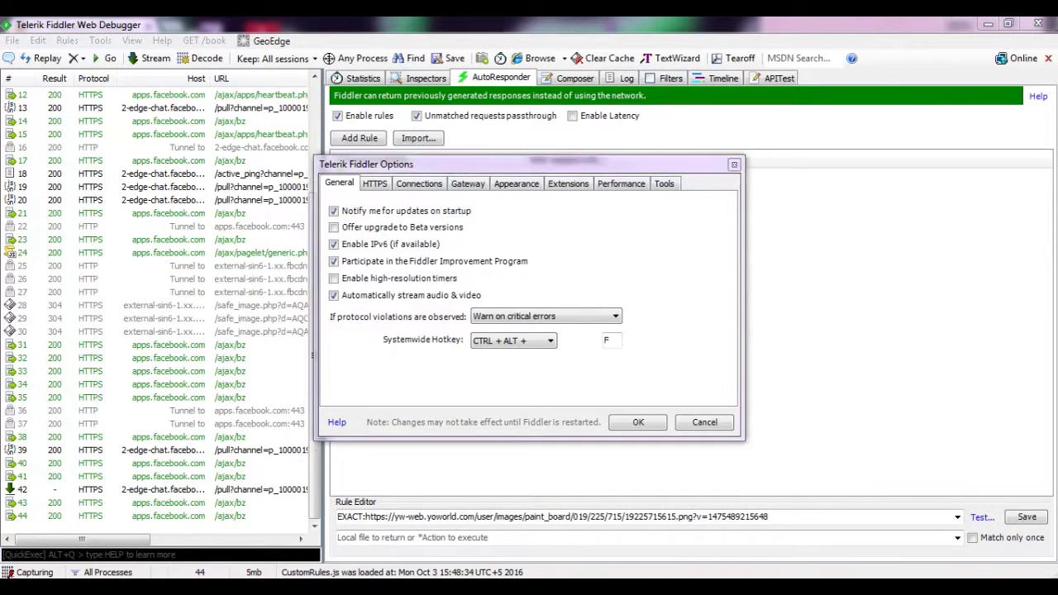
- Check the note about Telerik Fiddler options, then return to that dialog and show its HTTPS settings
key(alt+Tab)
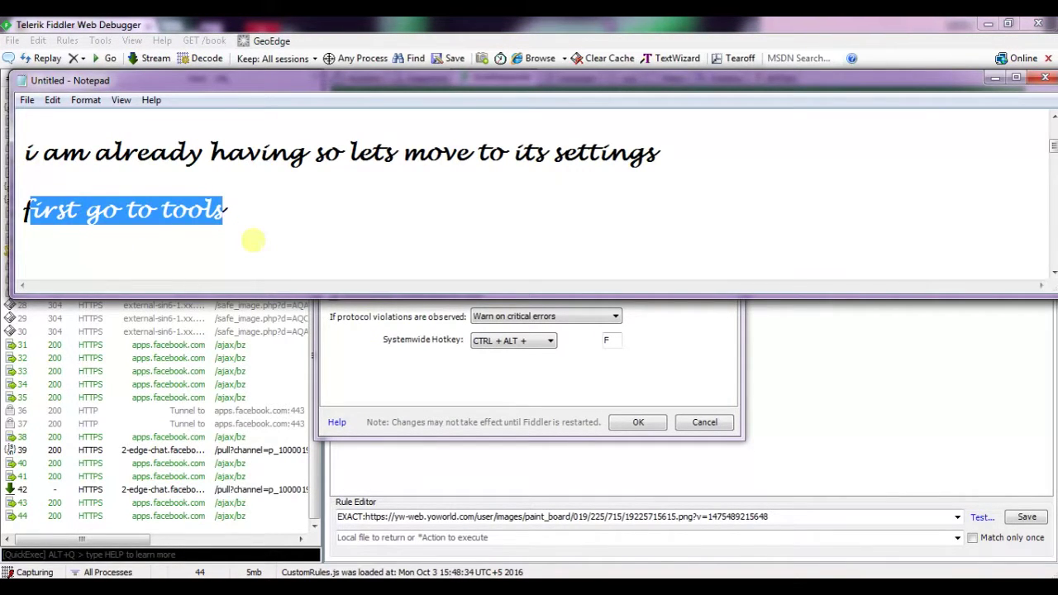
scroll(254, 240, down, 1)
drag(23, 182, 437, 177)
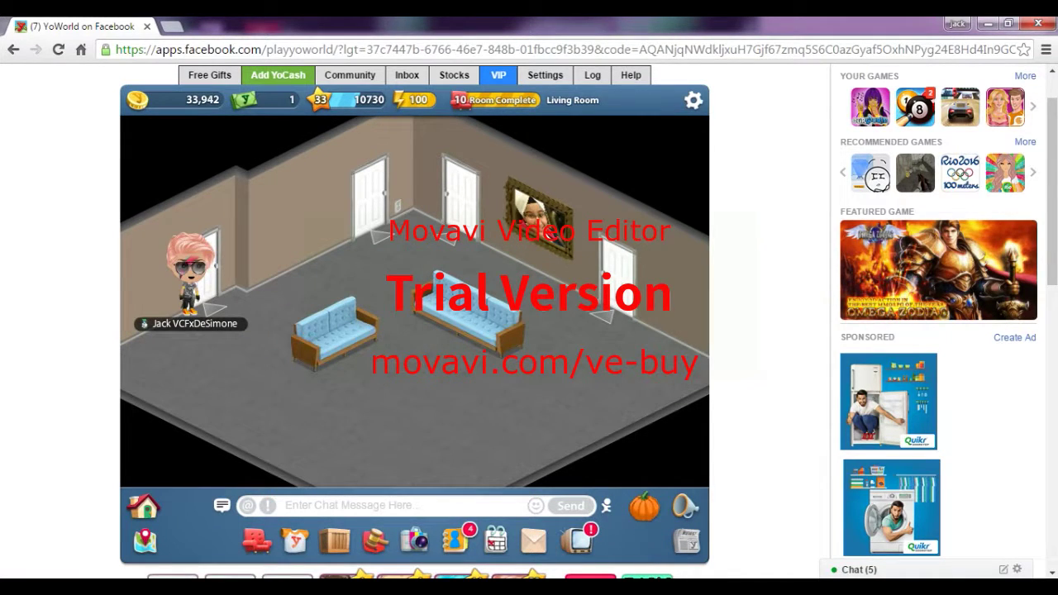
click(550, 589)
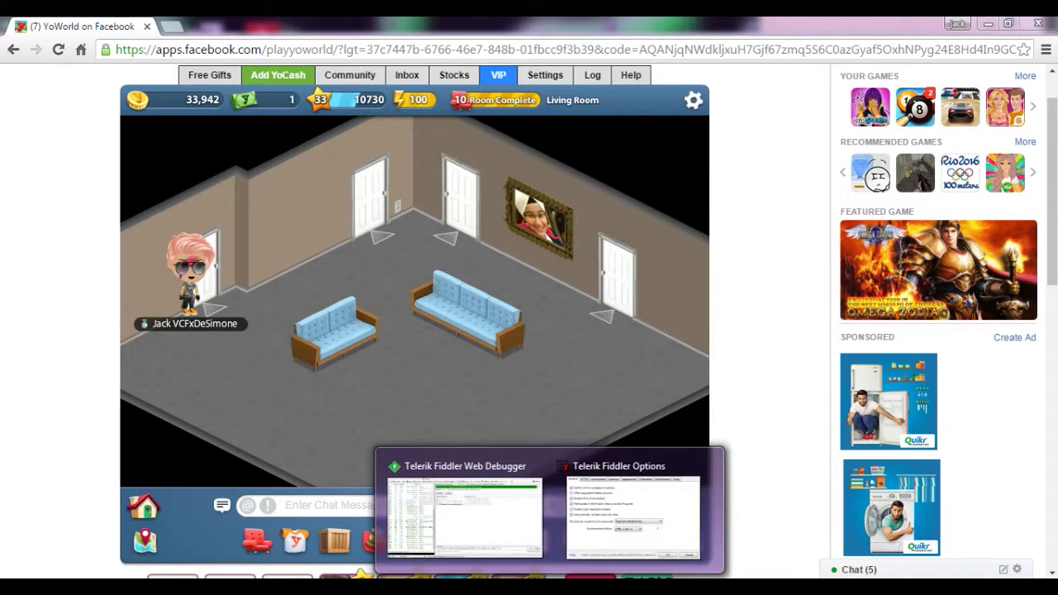
click(618, 524)
click(374, 182)
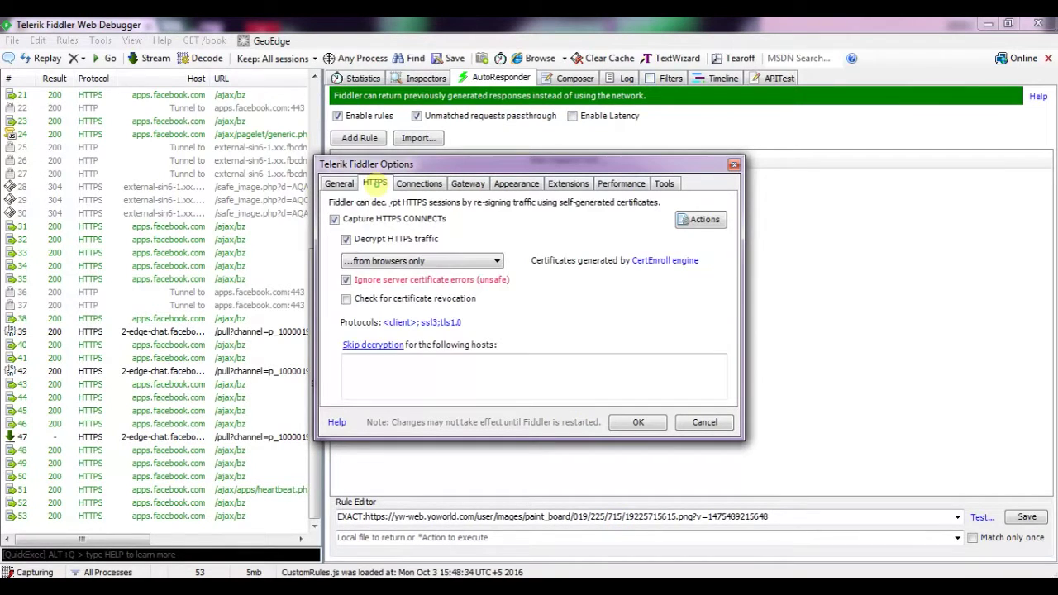
- Read the notes on capturing HTTPS connects and decrypting traffic, and compare them with the HTTPS options in Fiddler
key(alt+Tab)
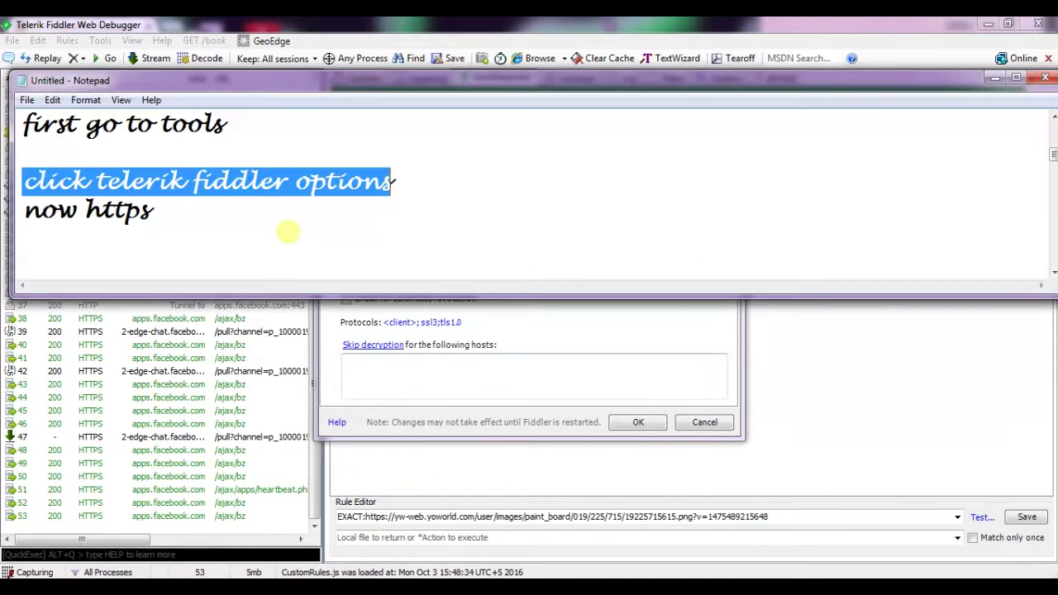
click(559, 203)
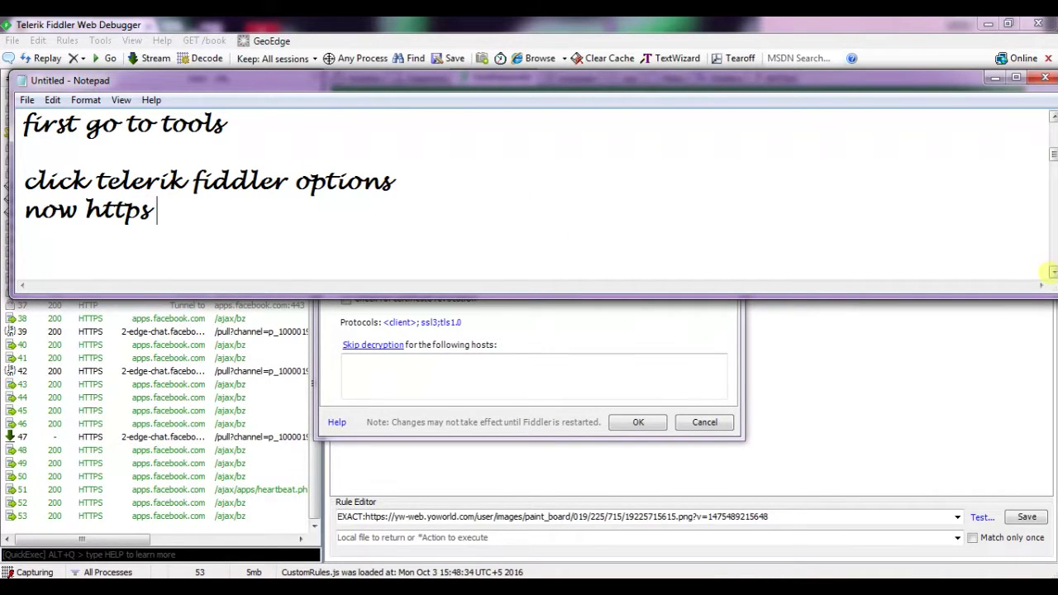
key(Return)
key(Return)
text(tick capture https connects and decrypt traffic)
key(Return)
key(Return)
text(now select from browsers only in this box)
drag(31, 180, 657, 208)
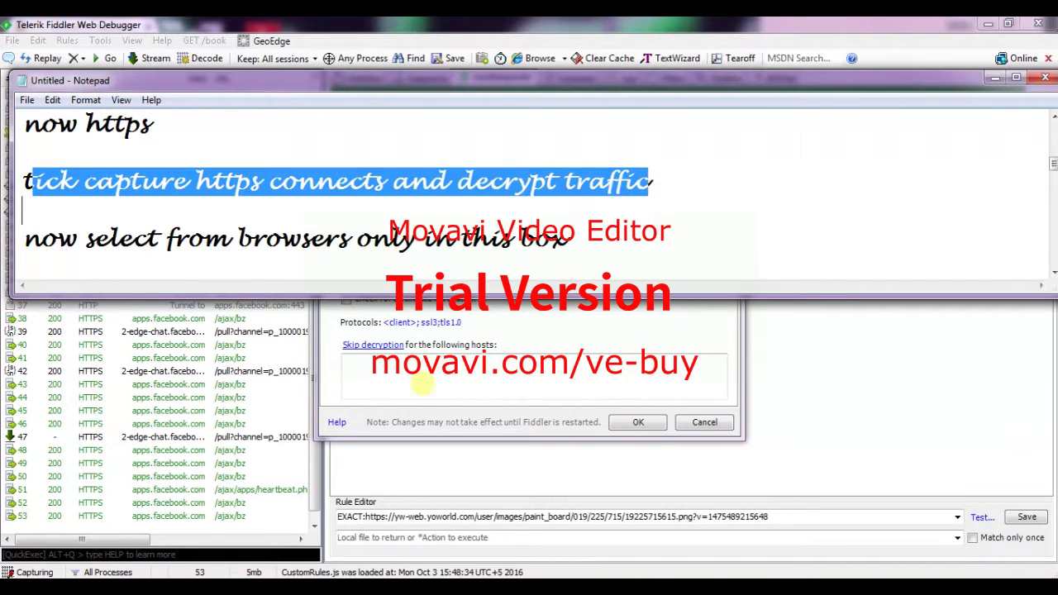
click(422, 383)
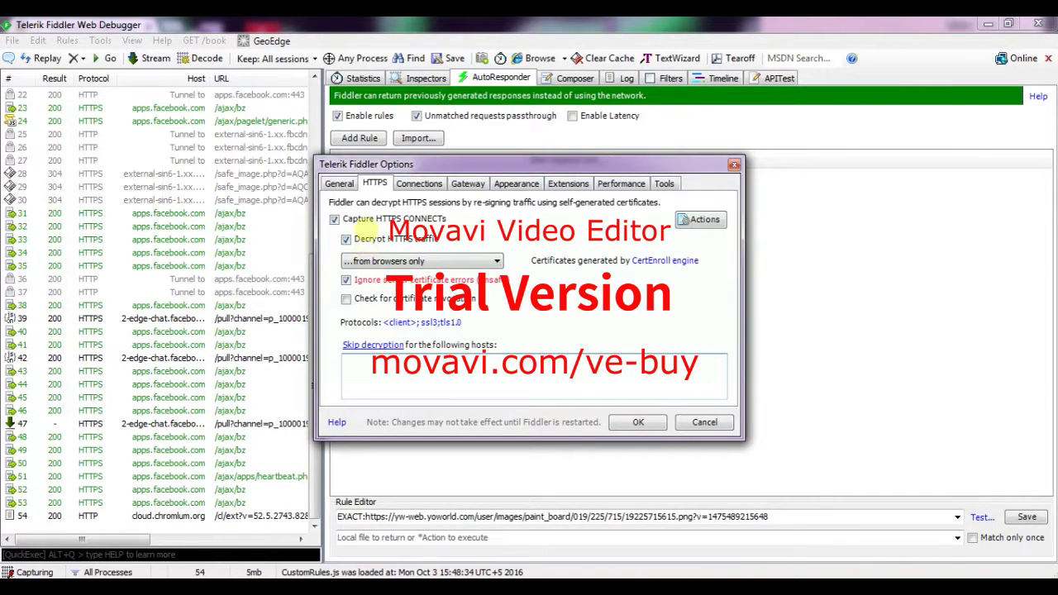
- Following the next note, set HTTPS traffic decryption to "...from browsers only"
key(alt+Tab)
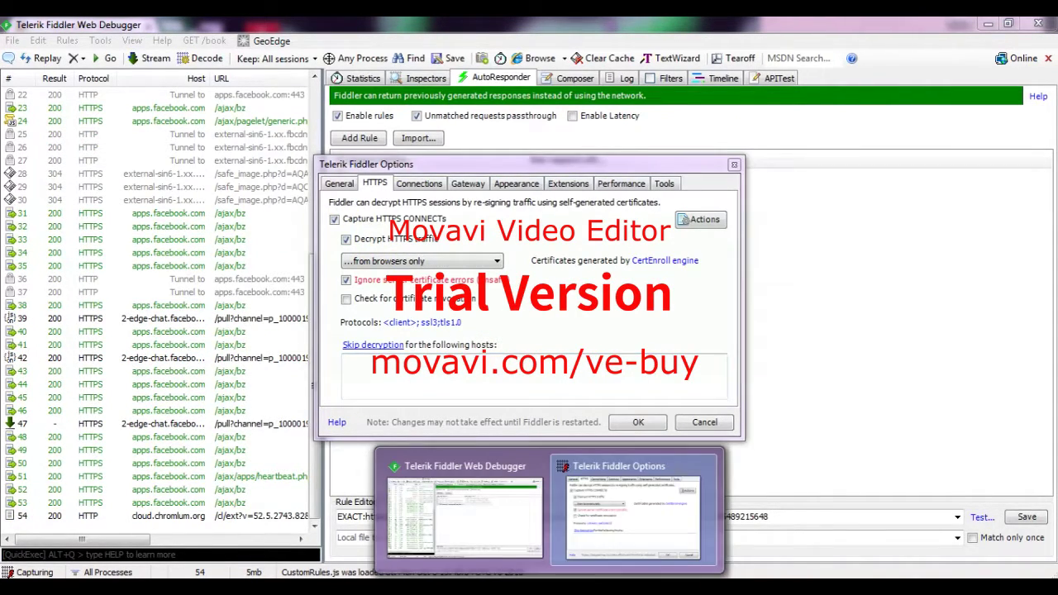
drag(23, 240, 567, 240)
click(554, 382)
click(453, 260)
click(378, 278)
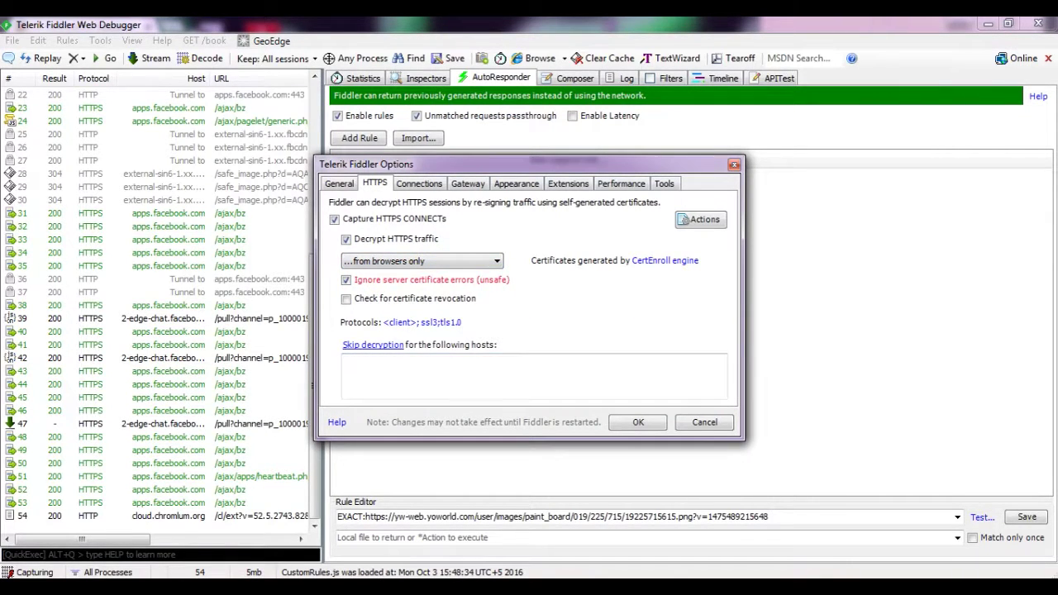
- Read the note about ignoring server certificate errors and check that option in Fiddler's HTTPS settings
key(alt+Tab)
scroll(279, 229, down, 5)
scroll(289, 229, up, 4)
drag(32, 211, 633, 208)
click(579, 325)
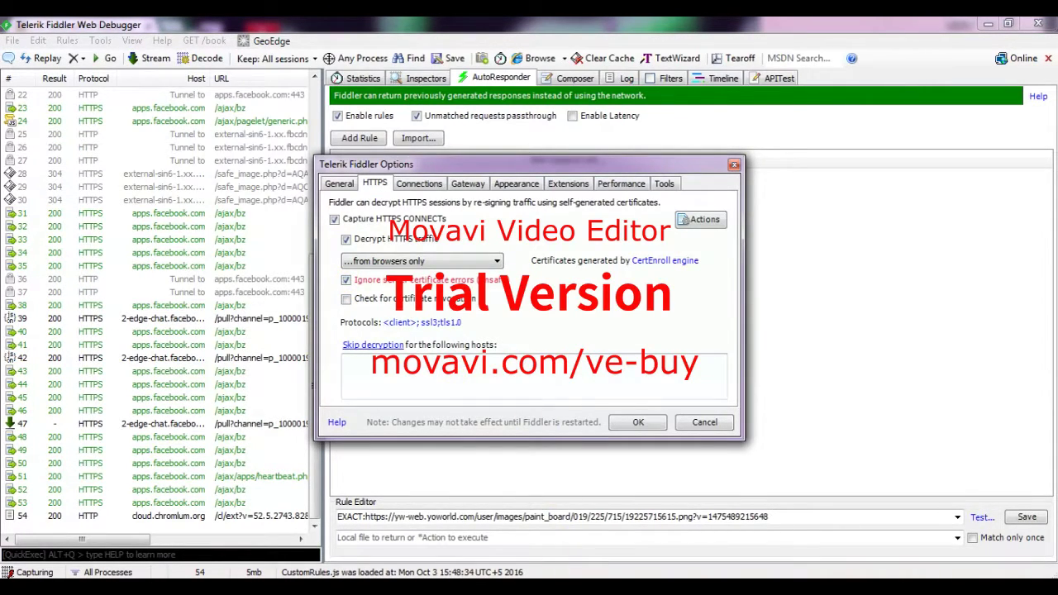
- Follow the note on certificates: trust the Fiddler root certificate and accept the Telerik Fiddler Options
key(alt+Tab)
scroll(355, 196, down, 3)
scroll(356, 196, up, 1)
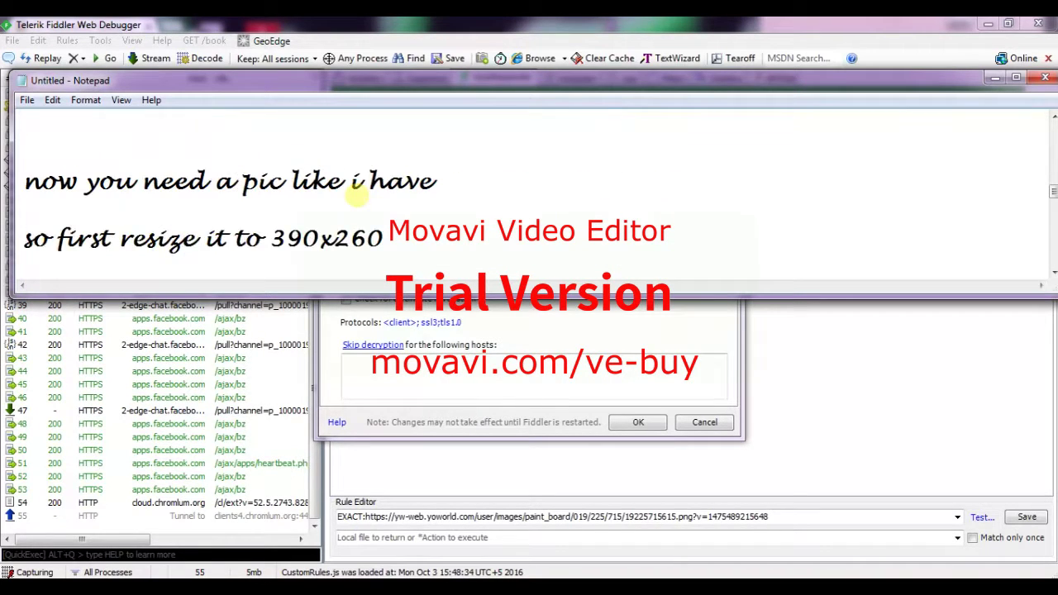
scroll(356, 196, up, 1)
click(40, 182)
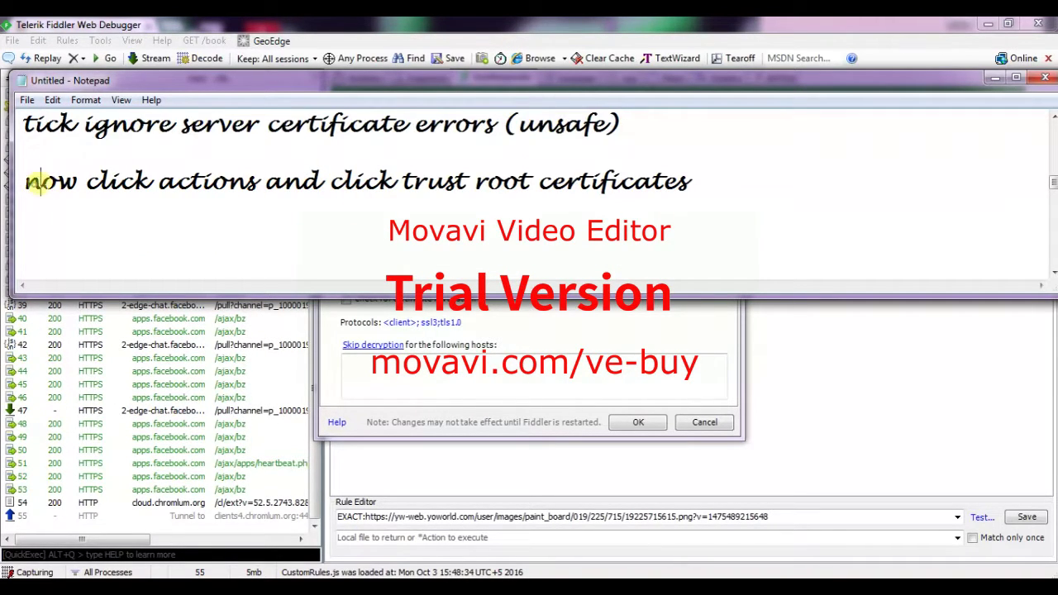
drag(39, 182, 757, 208)
key(alt+Tab)
click(704, 219)
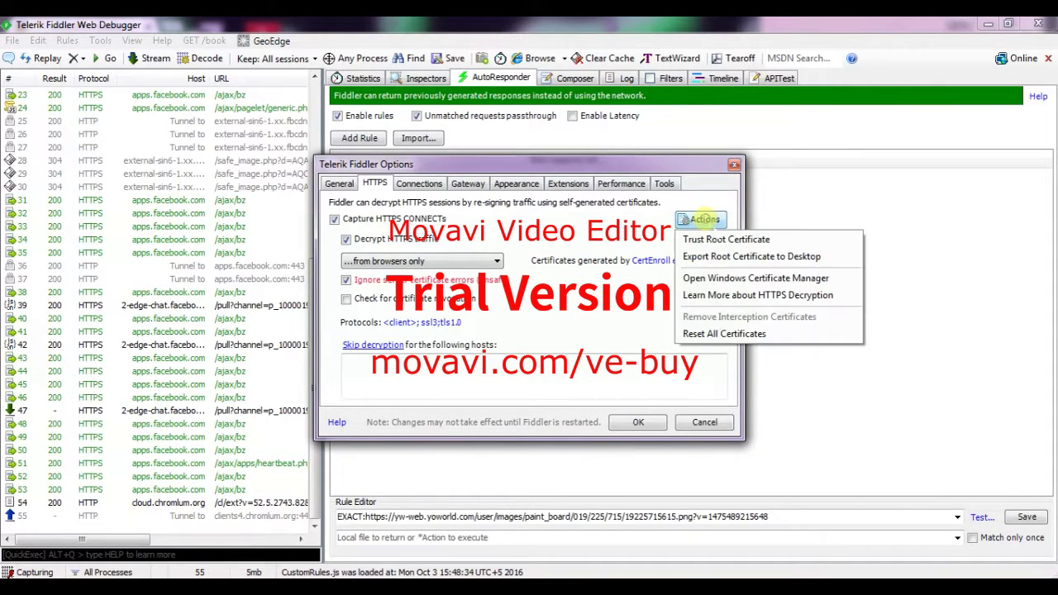
click(711, 239)
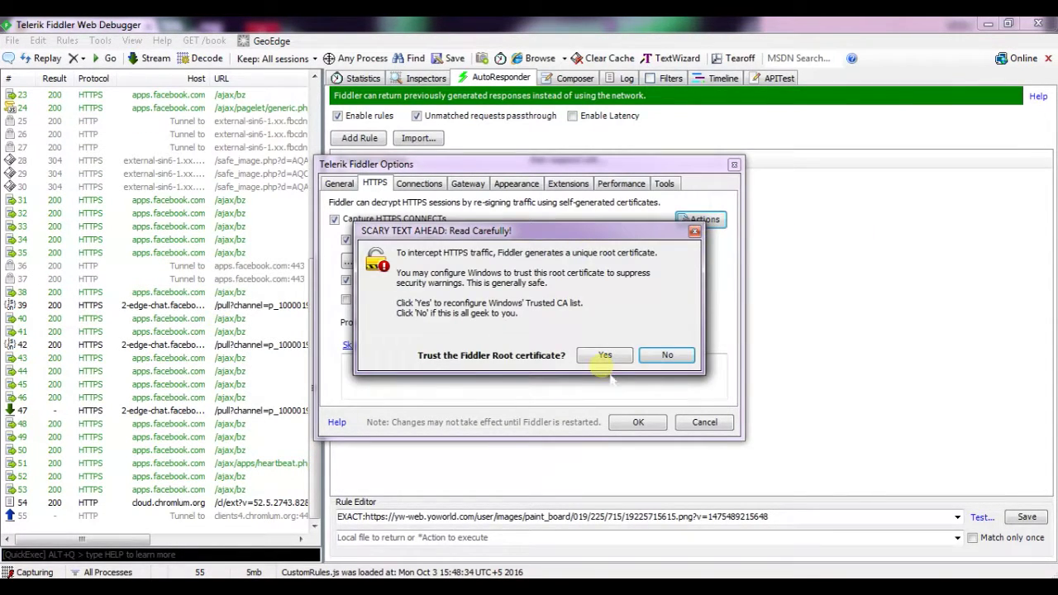
click(606, 356)
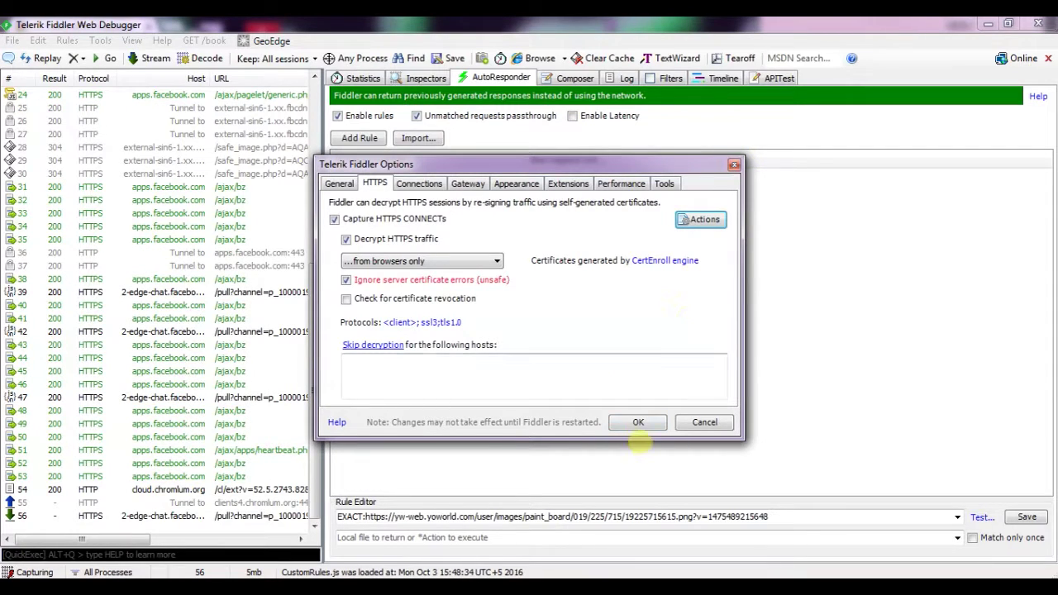
click(638, 423)
key(alt+Tab)
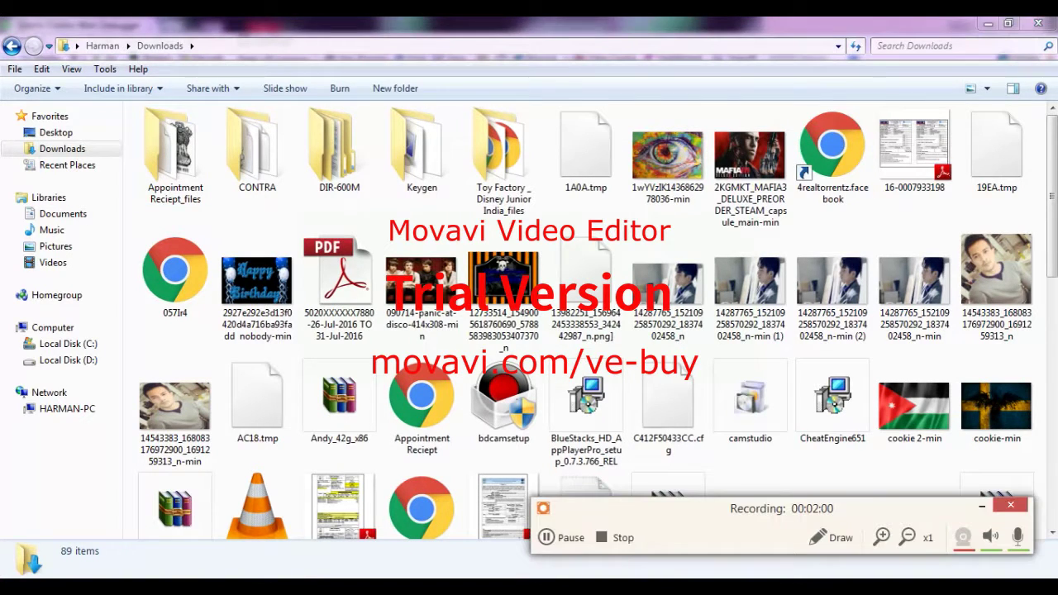
click(566, 538)
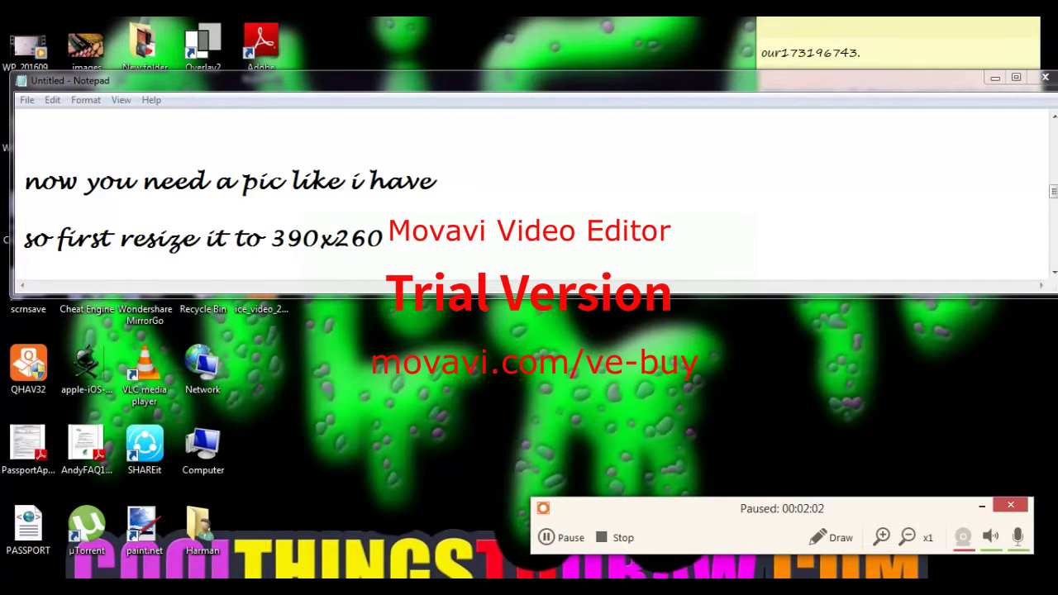
- Read the note about needing a picture and switch to the Downloads folder
click(566, 538)
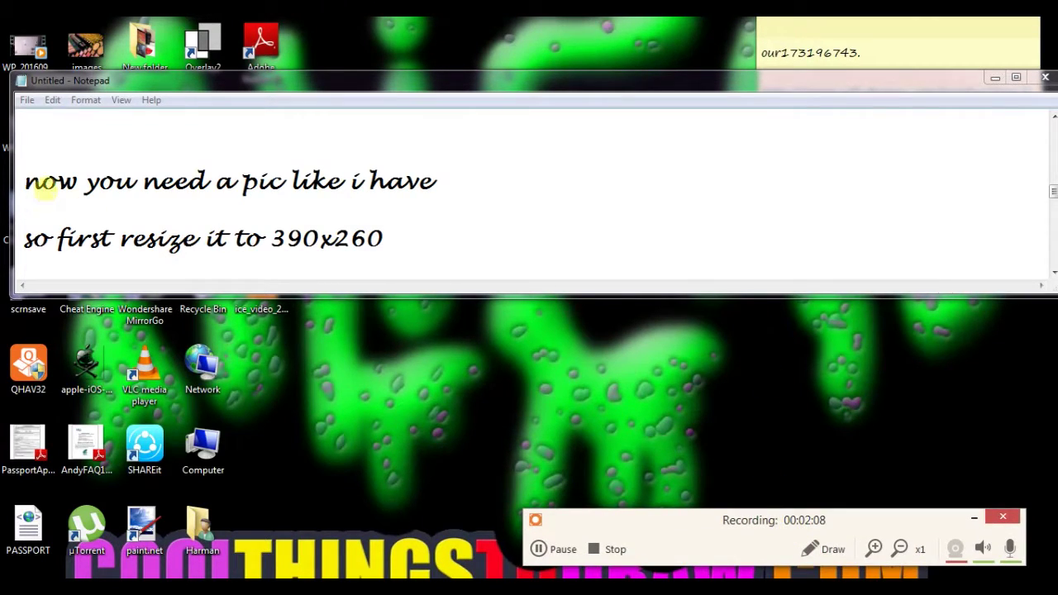
drag(340, 182, 461, 177)
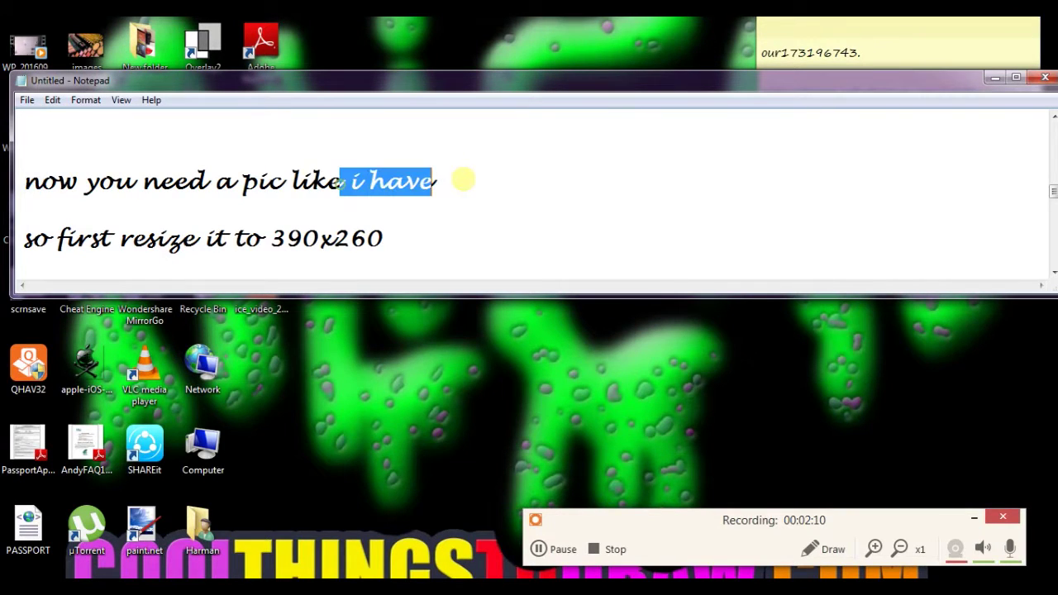
key(alt+Tab)
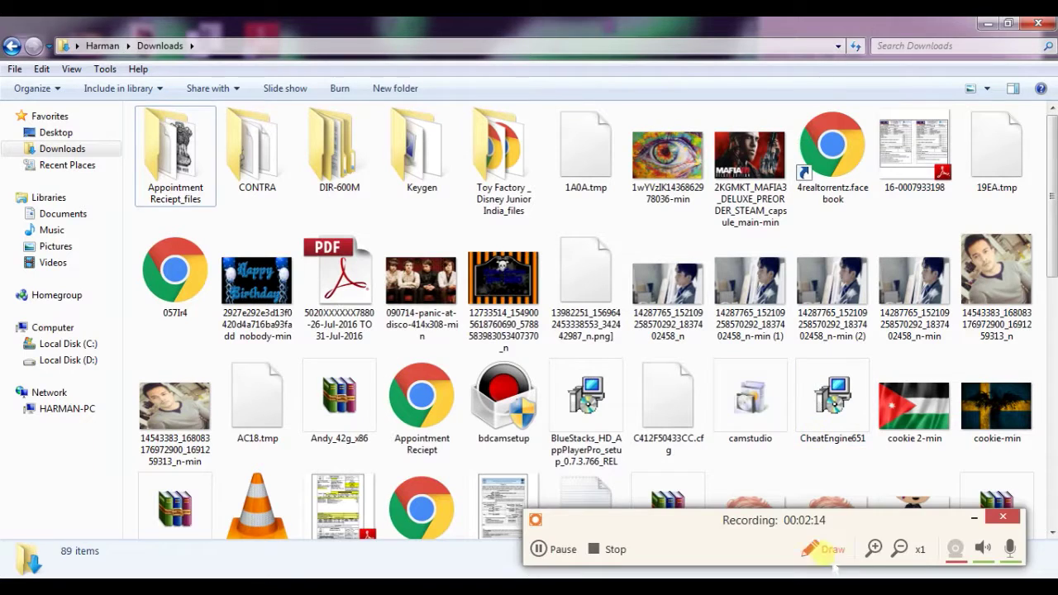
drag(710, 346, 660, 236)
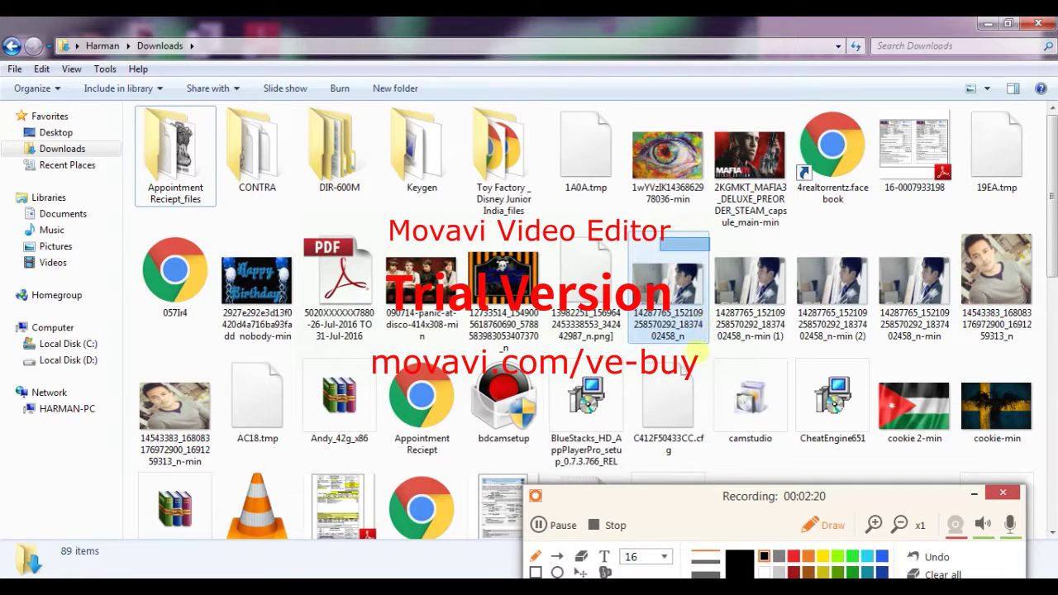
mouse_move(626, 311)
mouse_down()
mouse_move(671, 332)
mouse_move(716, 258)
mouse_move(635, 285)
mouse_up()
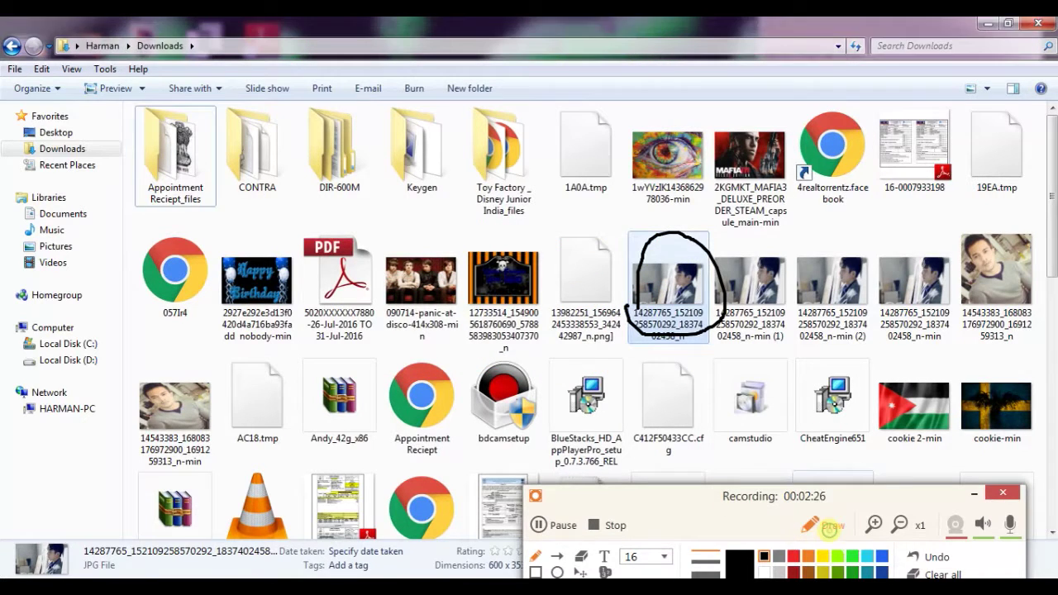
click(823, 525)
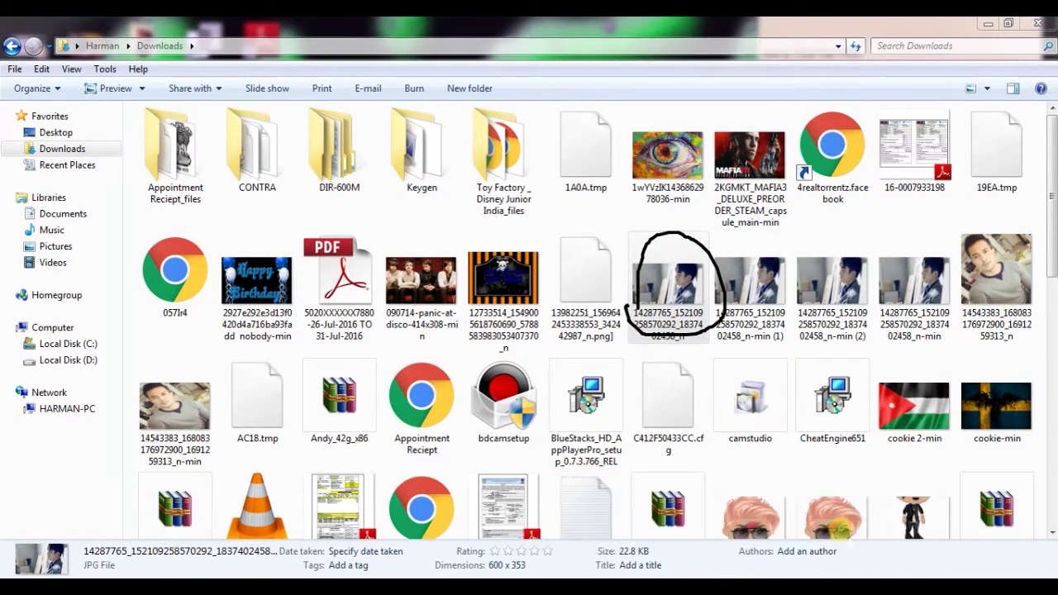
mouse_move(833, 526)
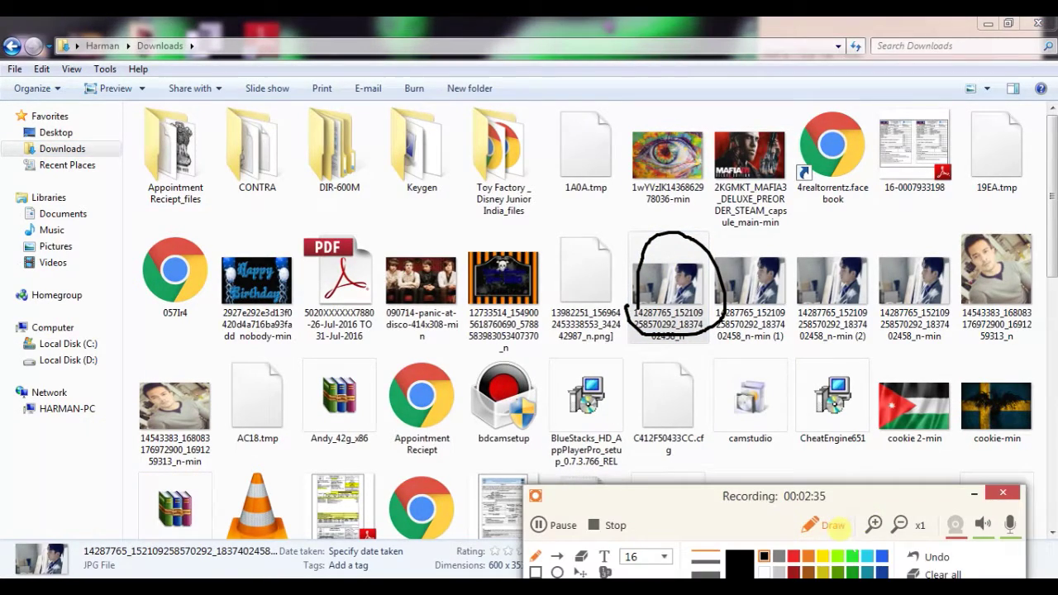
click(833, 526)
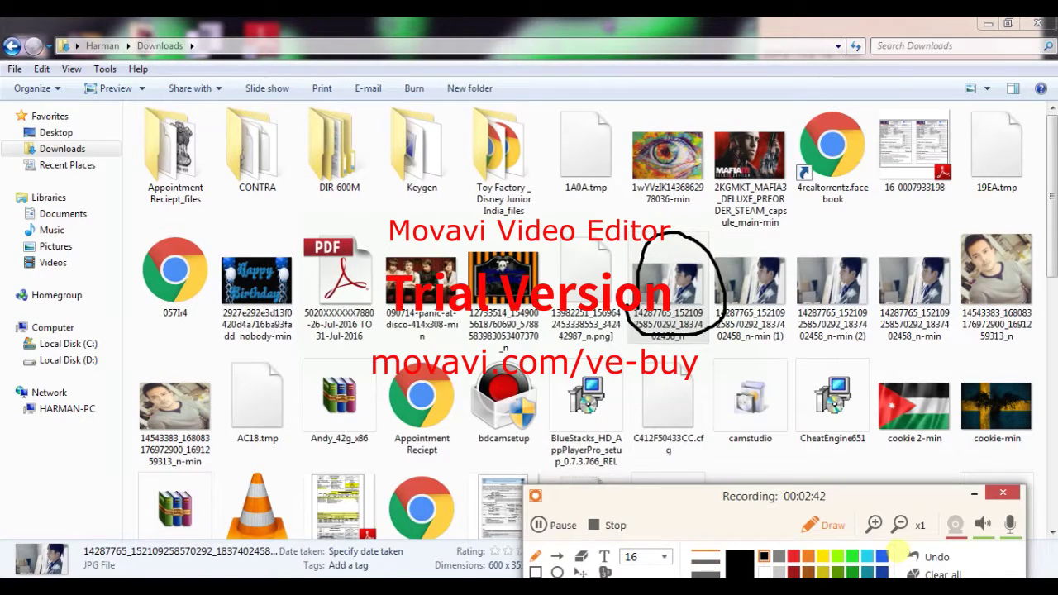
click(921, 554)
click(820, 520)
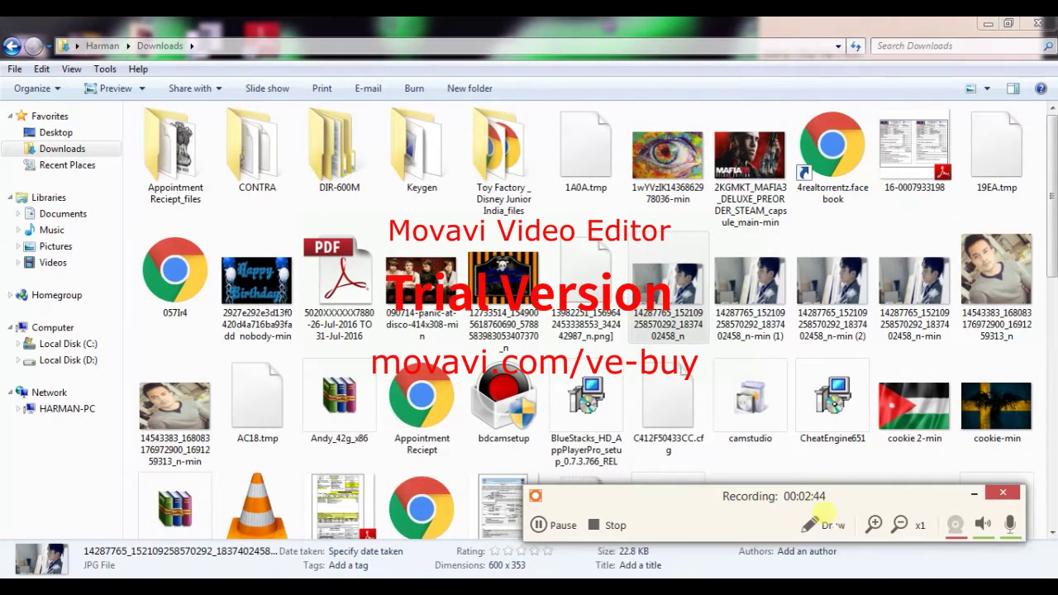
click(974, 495)
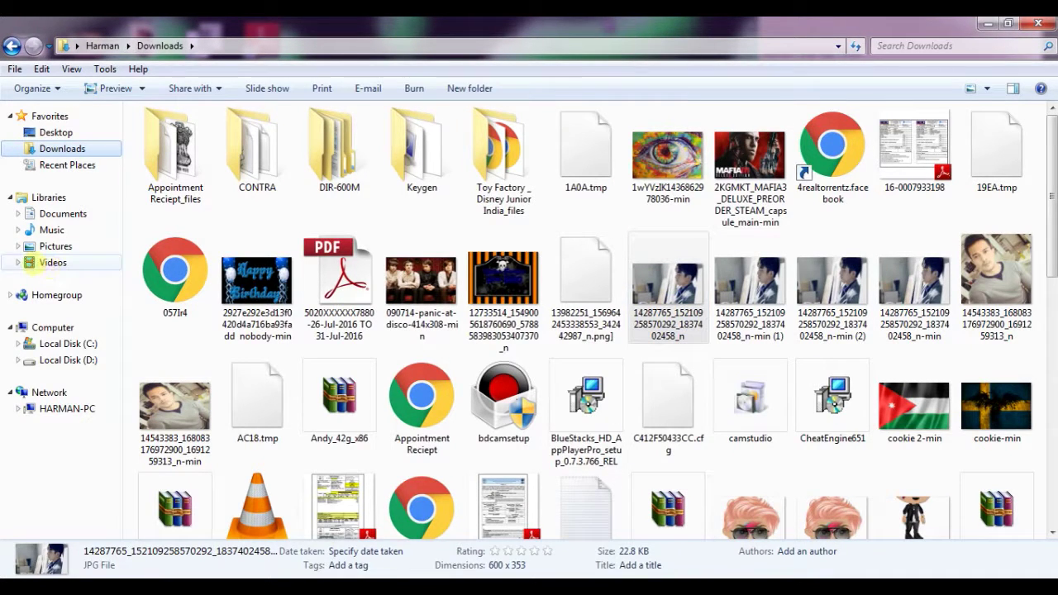
- Read the notes on resizing the picture to 390x260, removing the aspect ratio tick and saving as .png, and return to Downloads
key(alt+Tab)
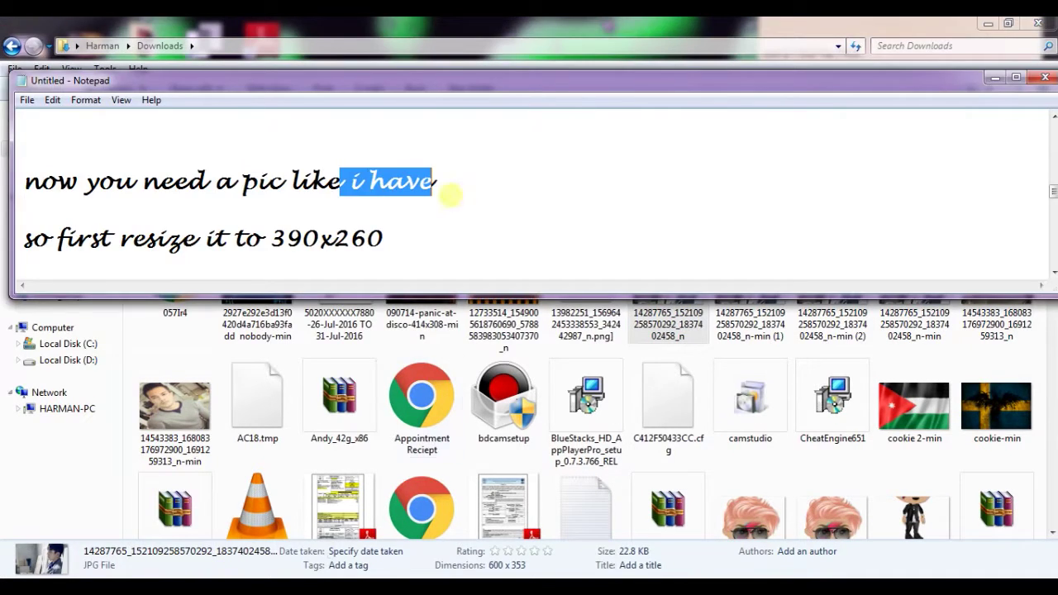
drag(29, 238, 157, 253)
scroll(435, 243, down, 2)
scroll(496, 229, up, 2)
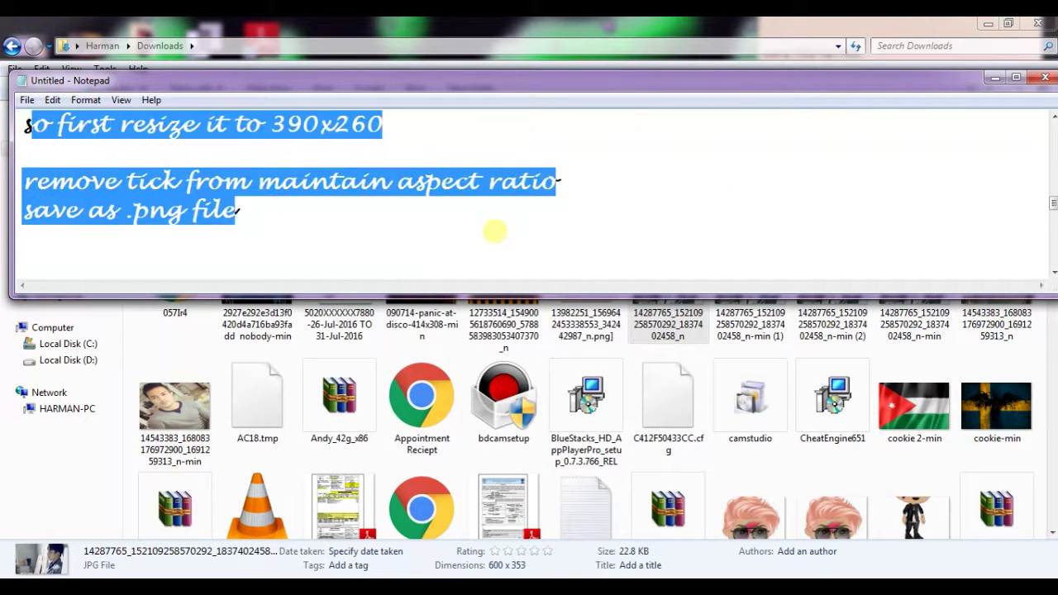
scroll(234, 222, up, 3)
click(234, 222)
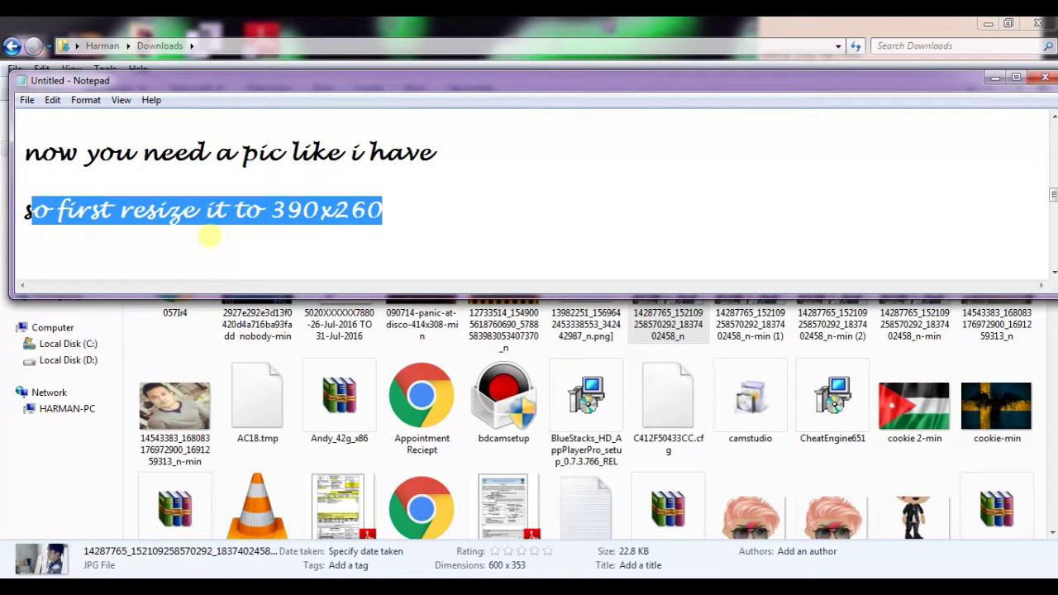
click(995, 77)
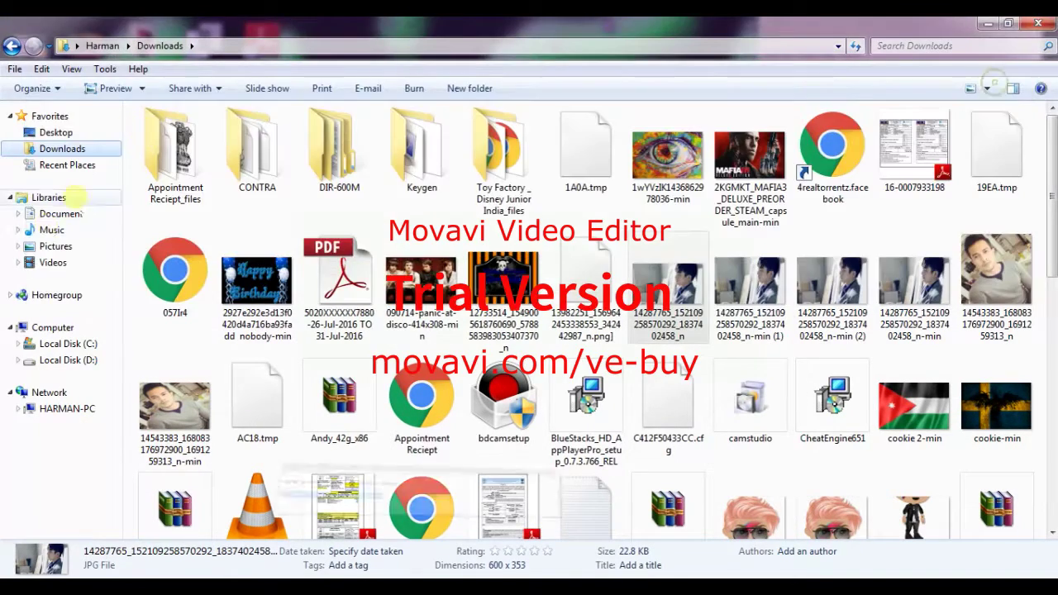
double_click(697, 284)
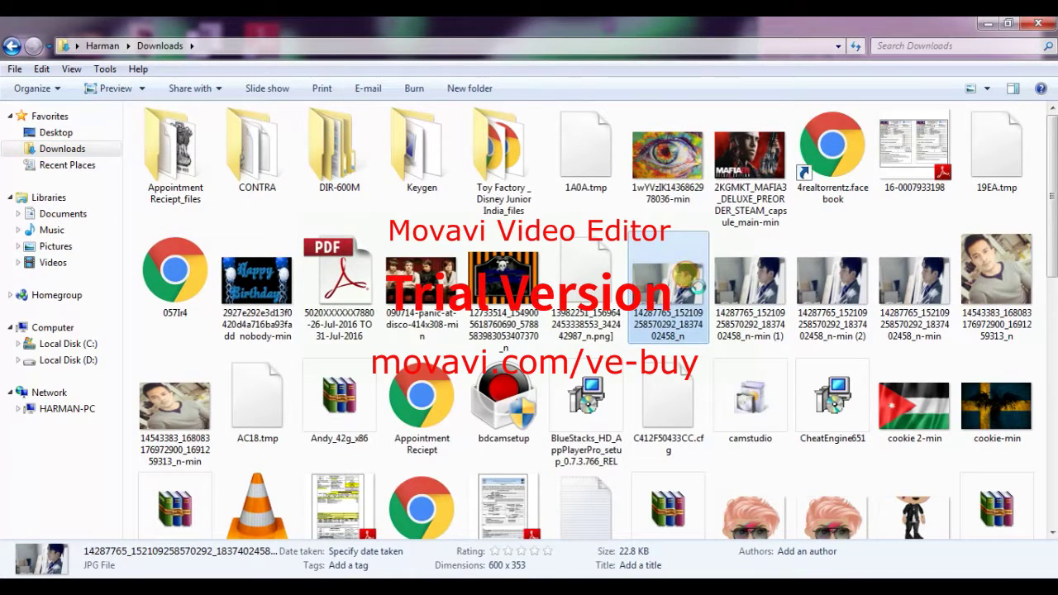
right_click(690, 286)
mouse_move(724, 339)
click(620, 357)
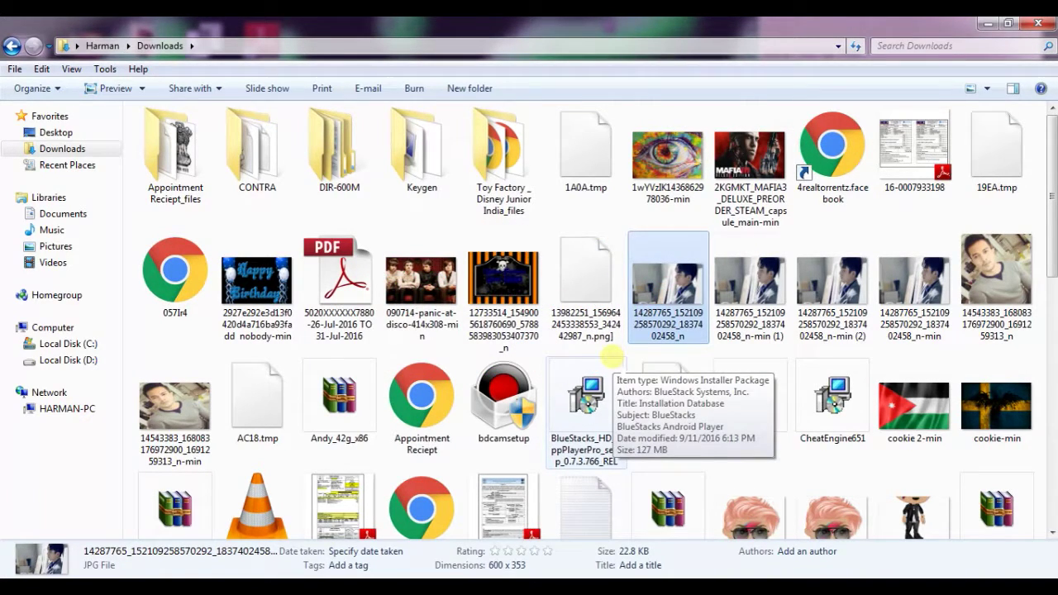
double_click(648, 300)
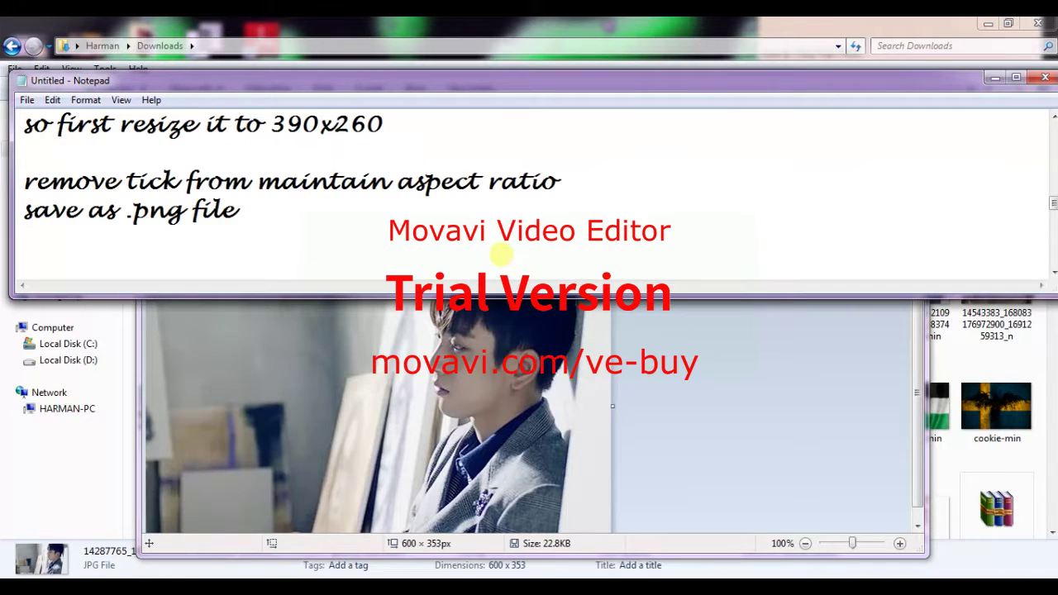
click(995, 77)
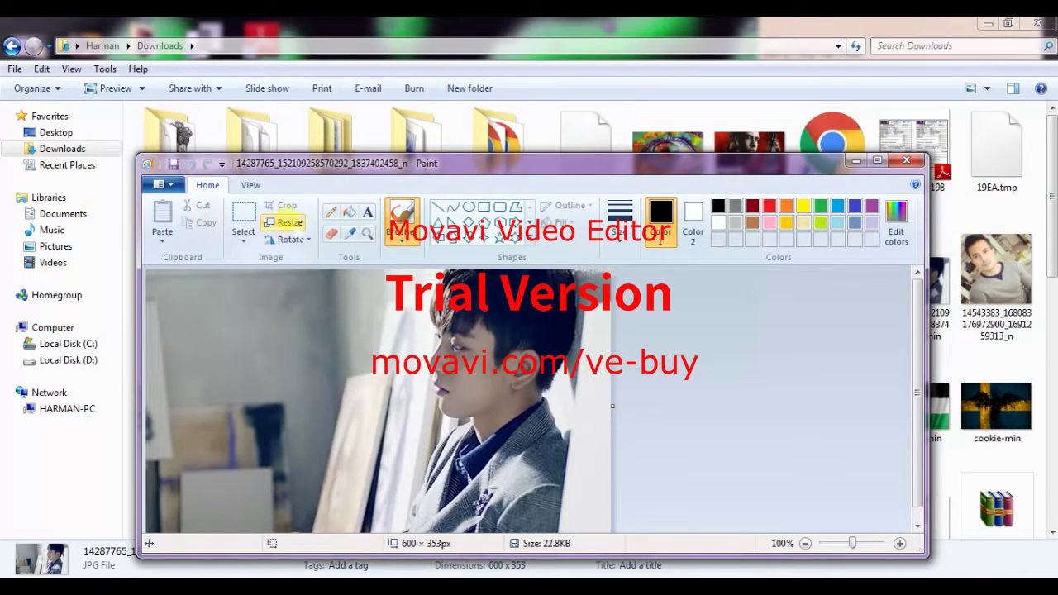
- Set the picture's resize unit to pixels and add the line "go to pixels" to the notes below the 390x260 instruction
click(285, 223)
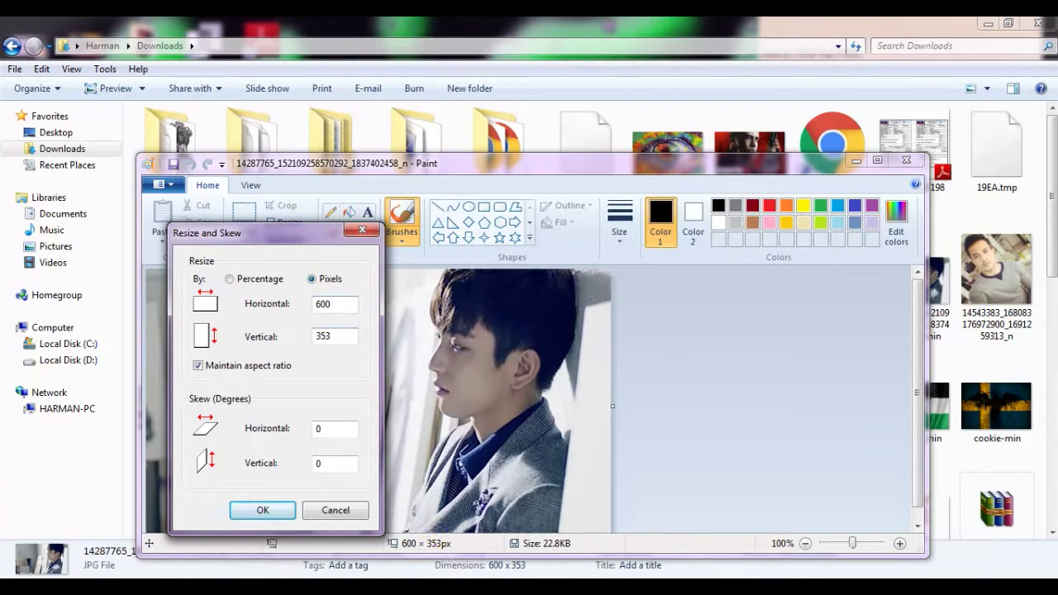
key(alt+Tab)
click(137, 152)
text(go to pixels)
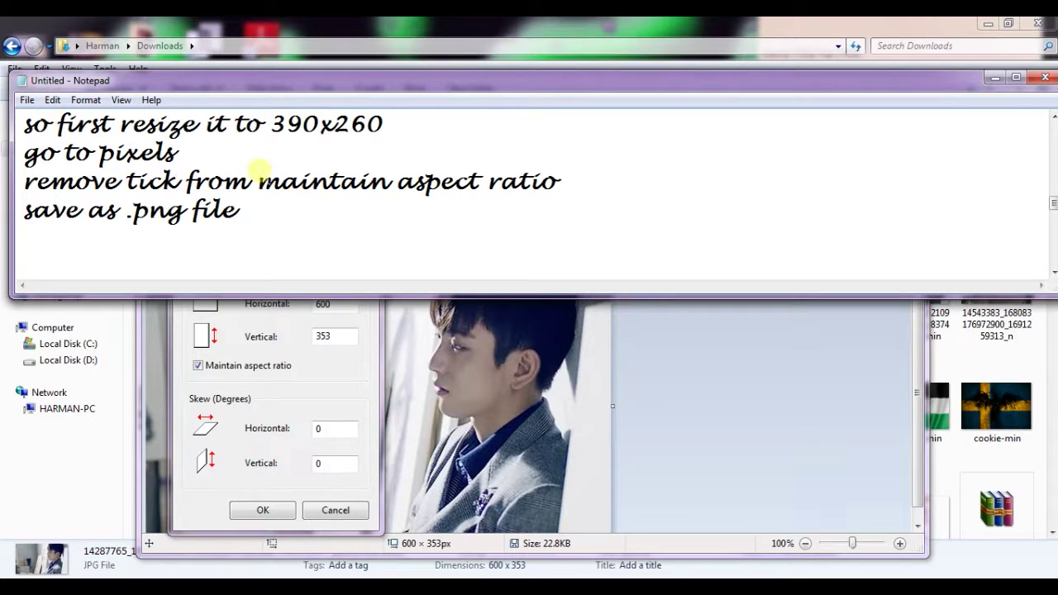
- Following the next note, turn off Maintain aspect ratio and set the picture's size to 390 horizontal and 260 vertical pixels
drag(24, 180, 586, 181)
click(354, 308)
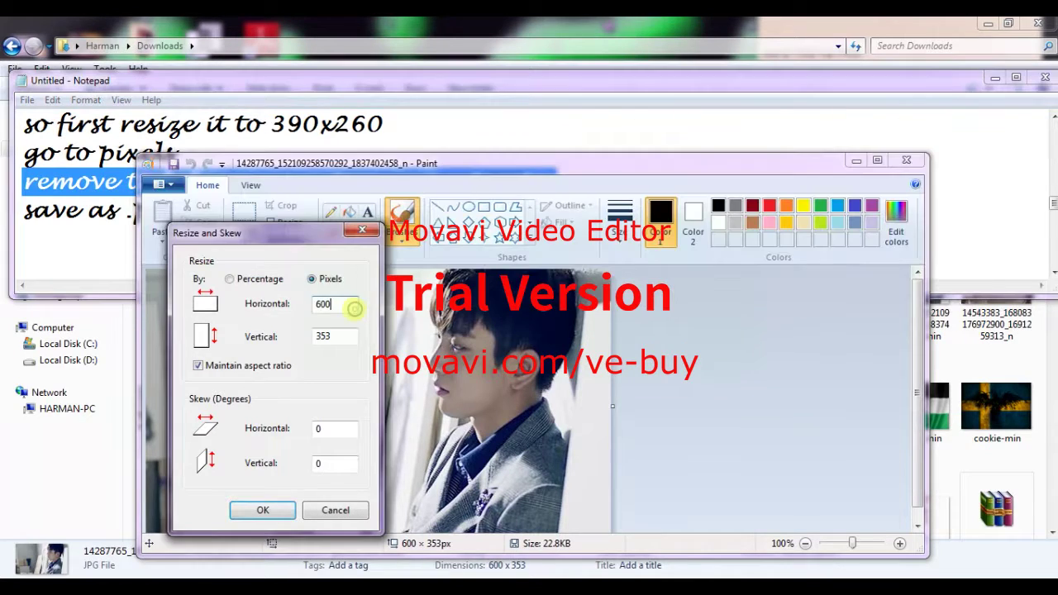
double_click(197, 366)
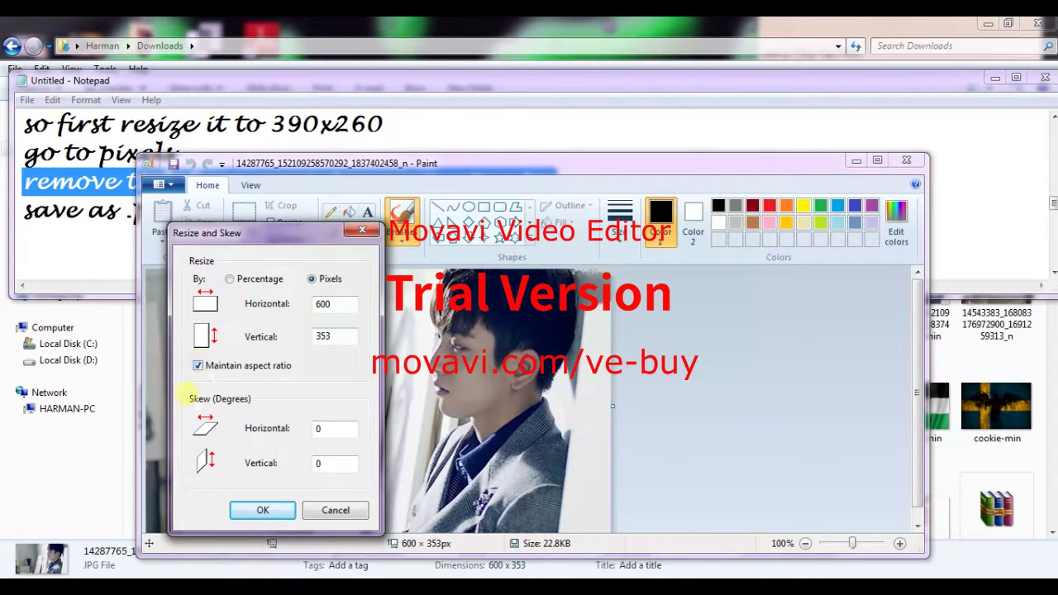
click(198, 366)
double_click(351, 304)
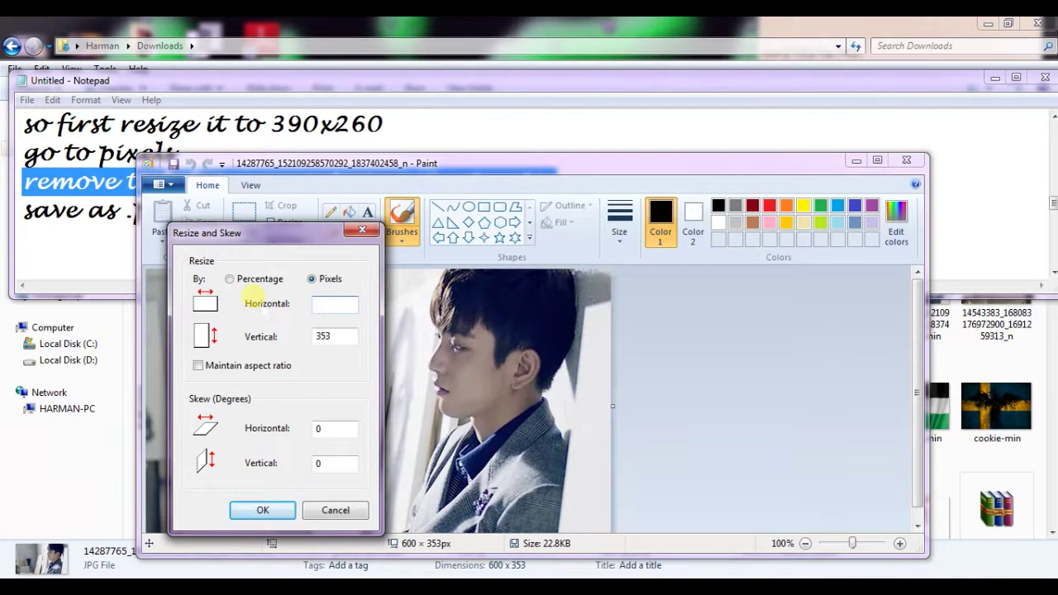
text(260)
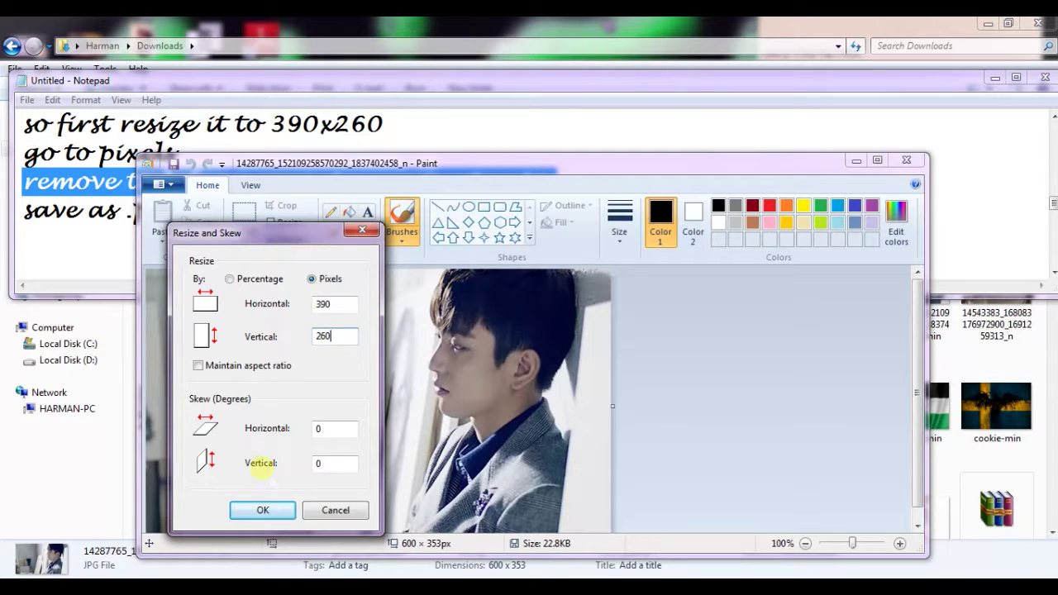
- Compare the entered dimensions with the 390x260 note and apply the resize to the picture
click(273, 124)
drag(285, 125, 406, 137)
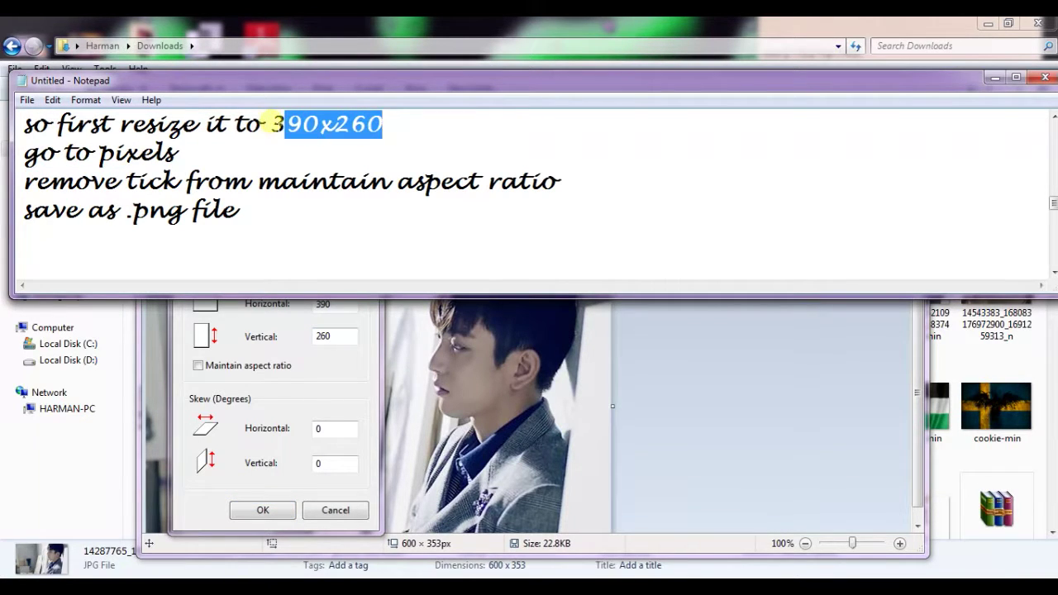
drag(273, 124, 419, 139)
click(323, 336)
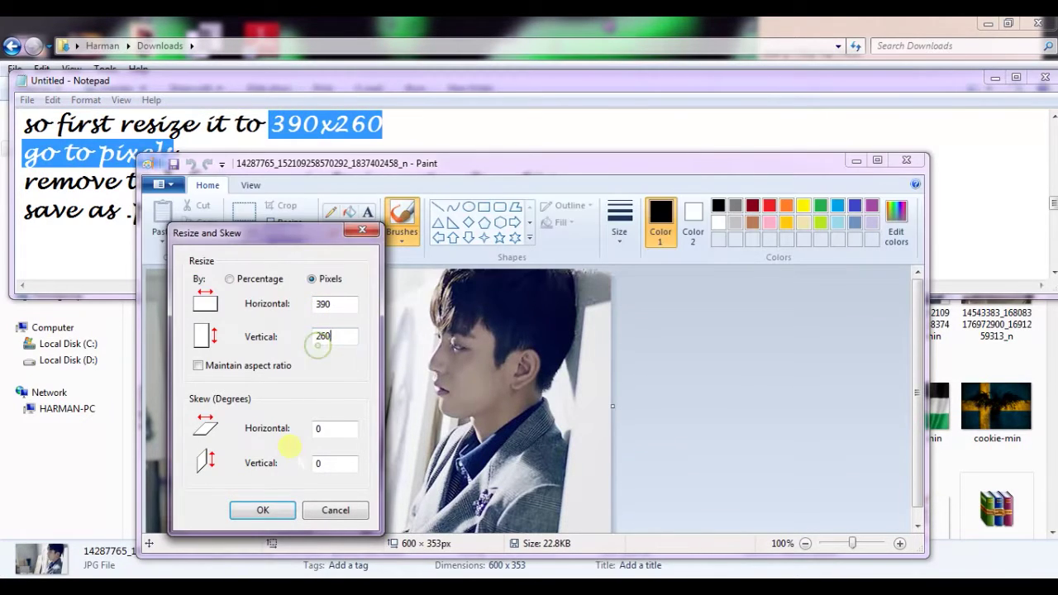
click(262, 510)
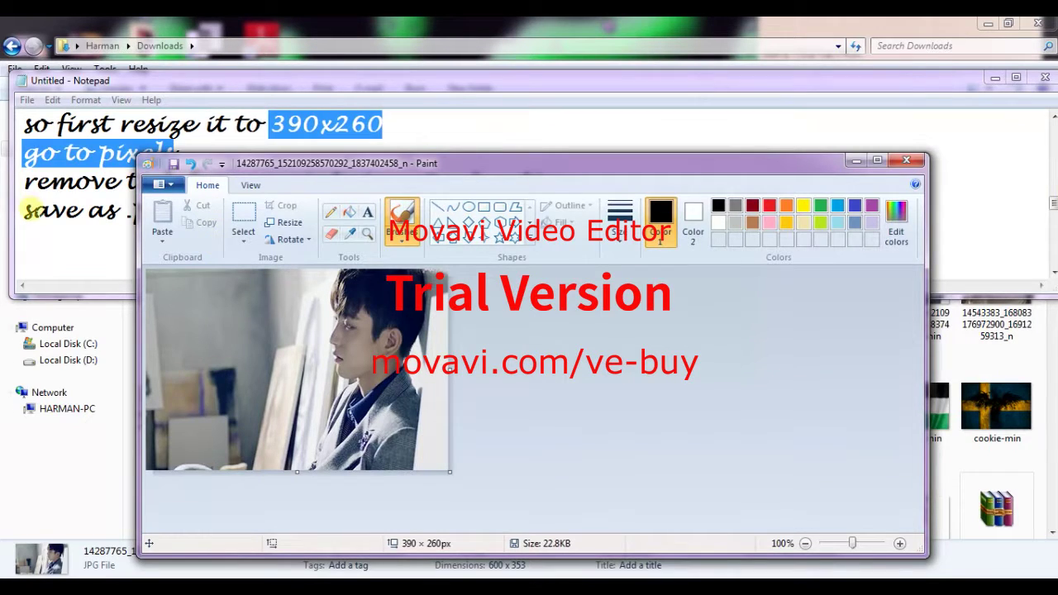
- Read the note about saving as .png, look at the PNG picture save option, and close Paint without saving the changes
click(28, 210)
drag(28, 211, 248, 210)
click(525, 351)
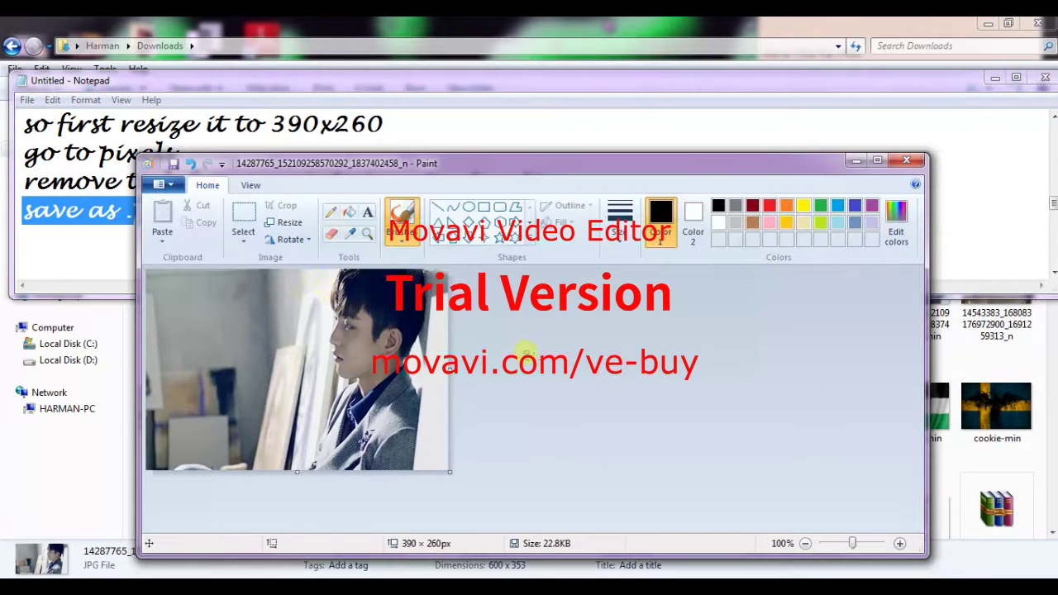
click(163, 185)
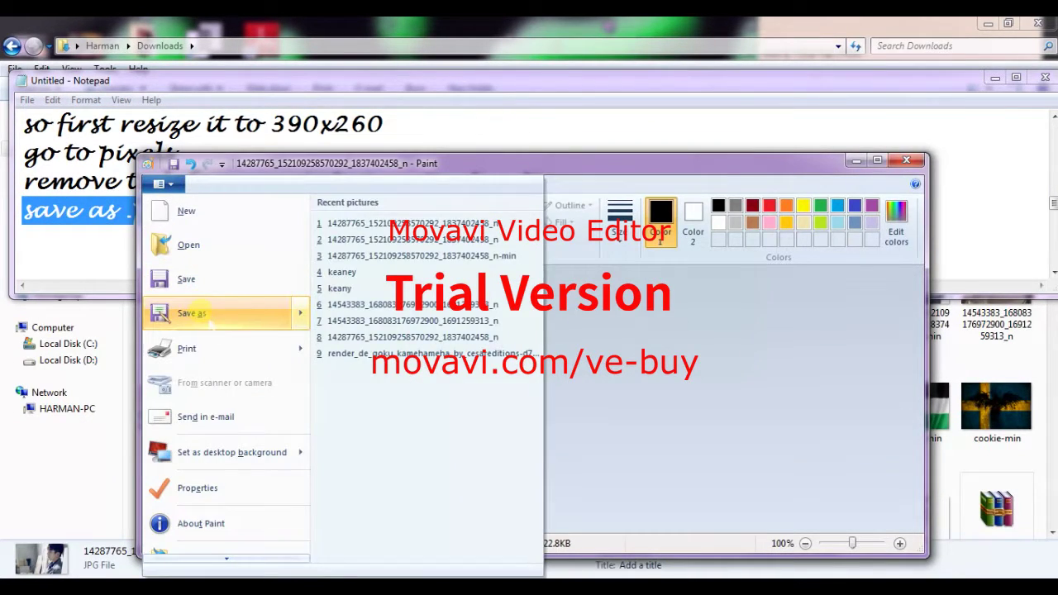
mouse_move(213, 325)
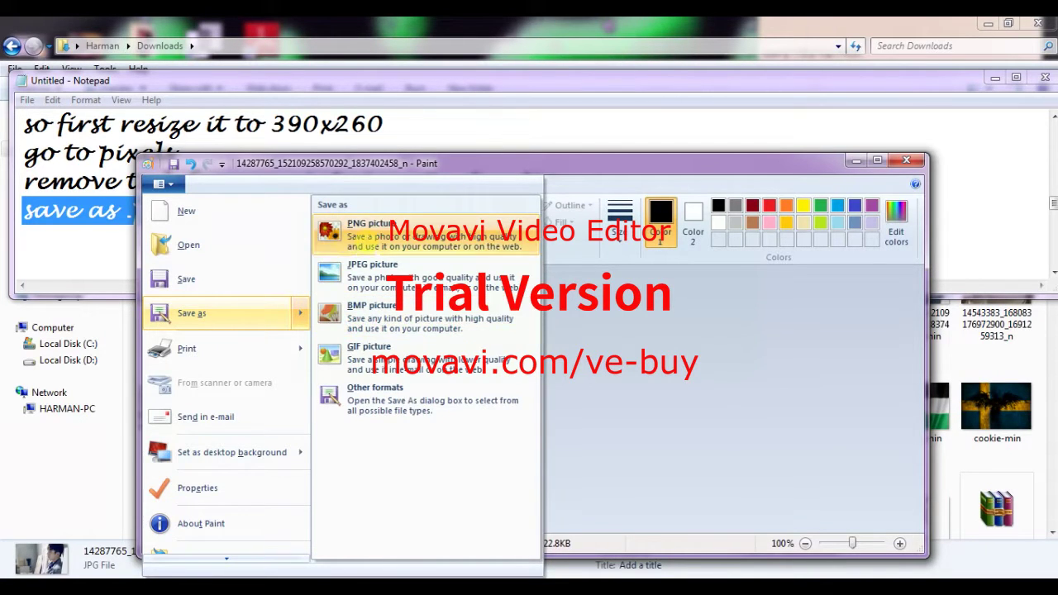
click(705, 341)
click(910, 160)
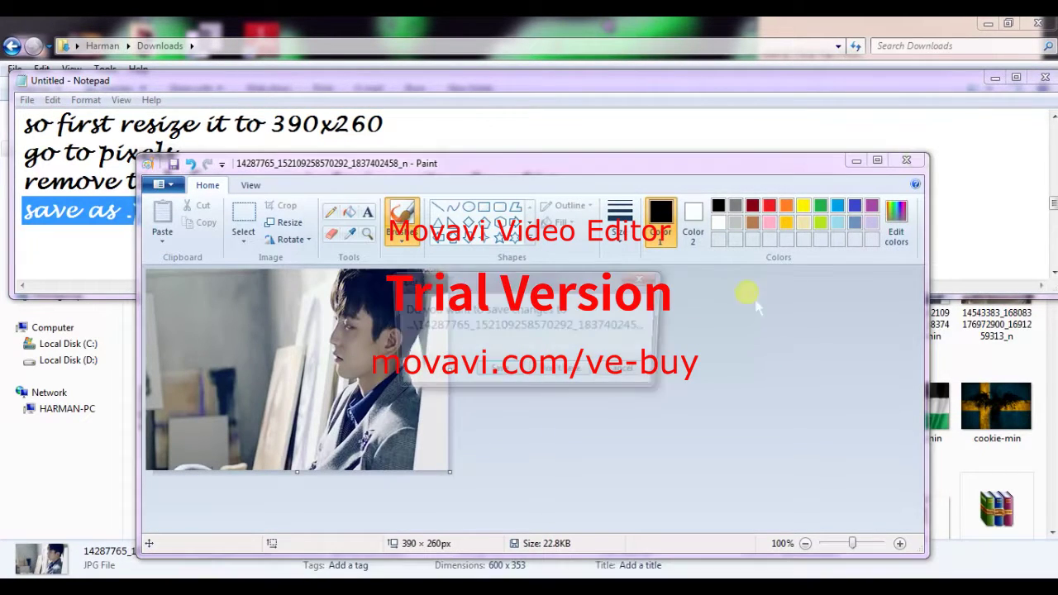
click(582, 373)
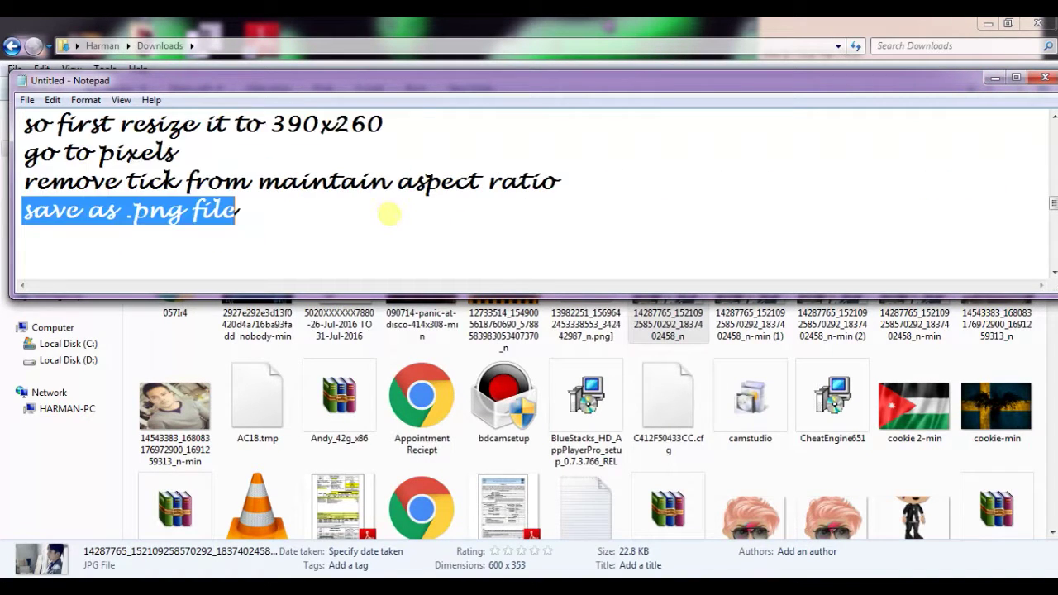
- Read the note about keeping the image below 80kb and go back to the Downloads folder
scroll(385, 213, down, 1)
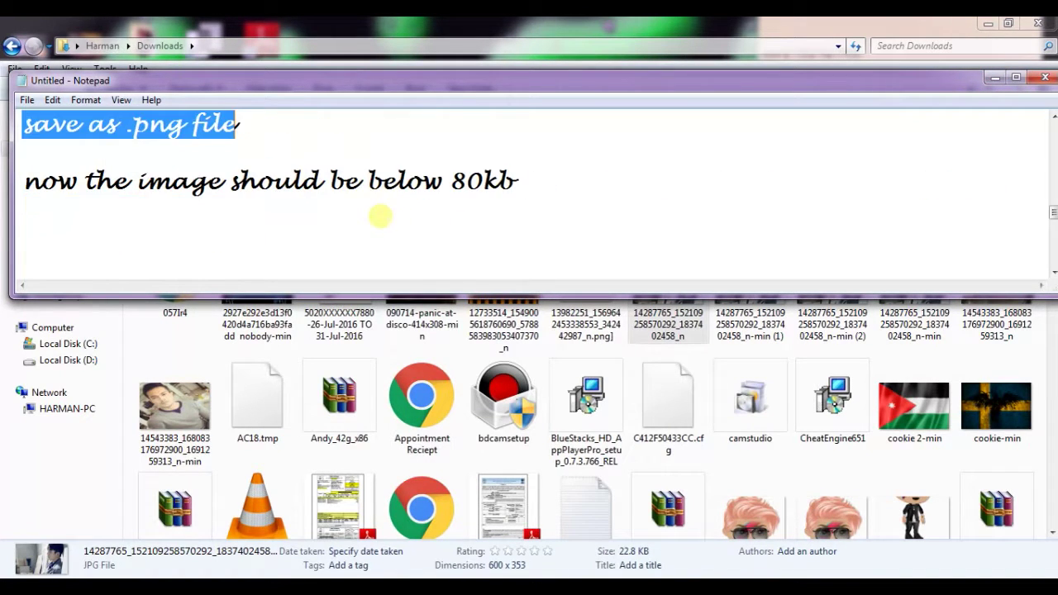
drag(23, 181, 522, 186)
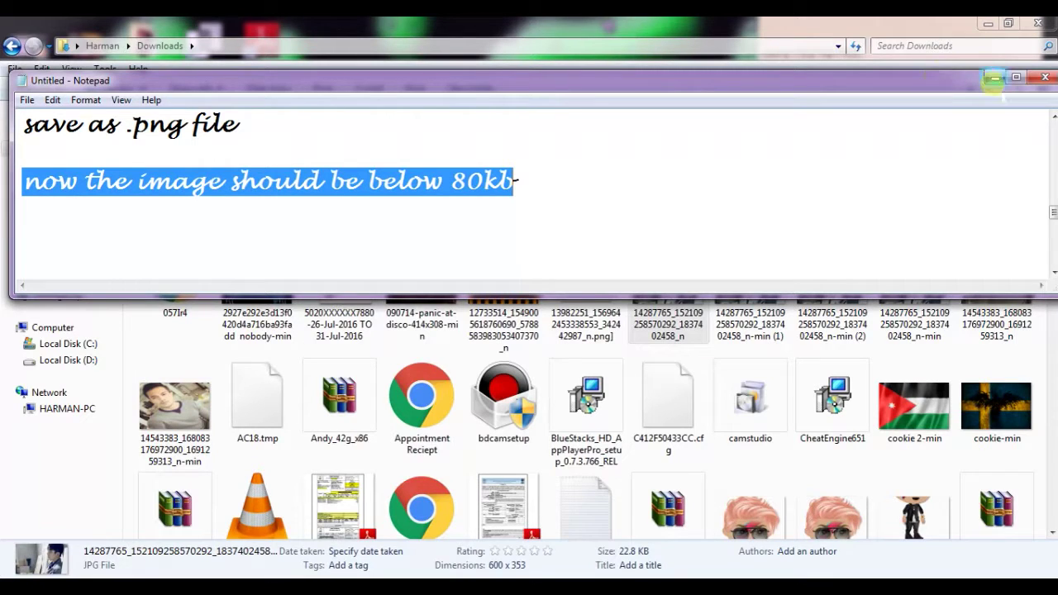
click(75, 383)
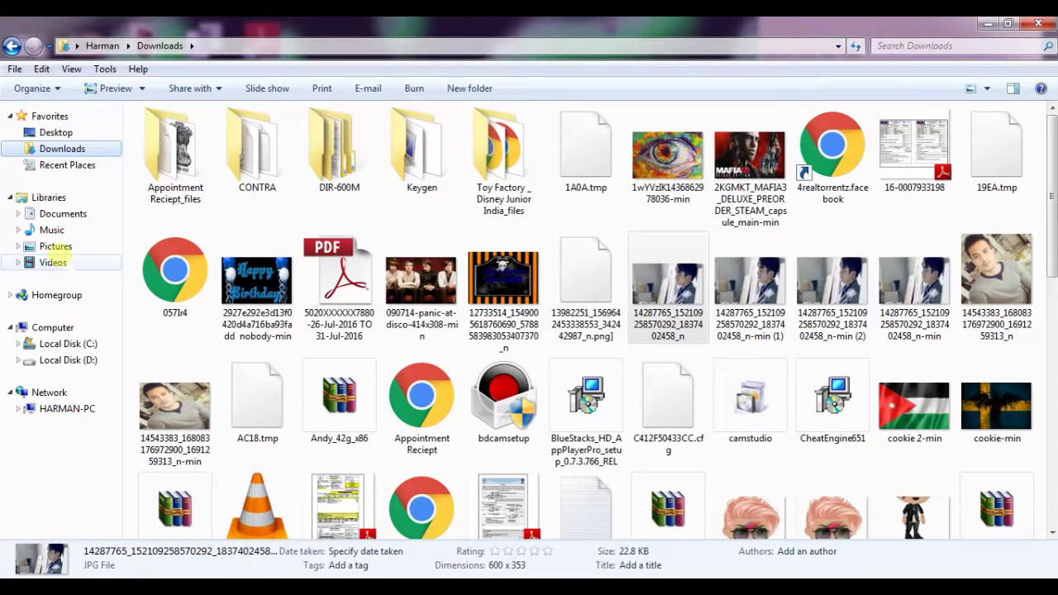
- Open New folder (2) in the Pictures library and check the size of the picture saved there
click(64, 246)
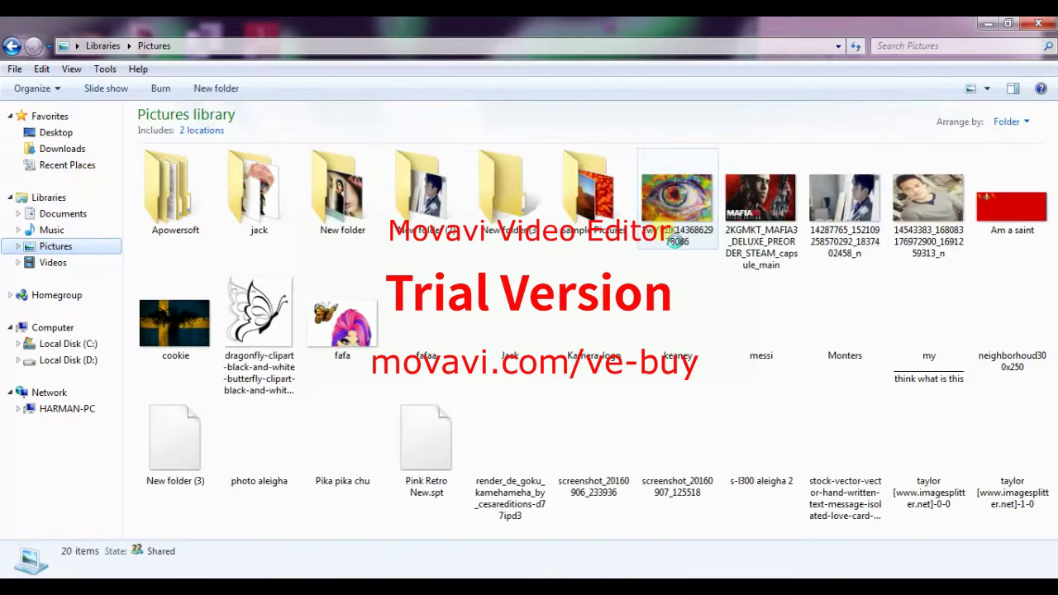
click(430, 199)
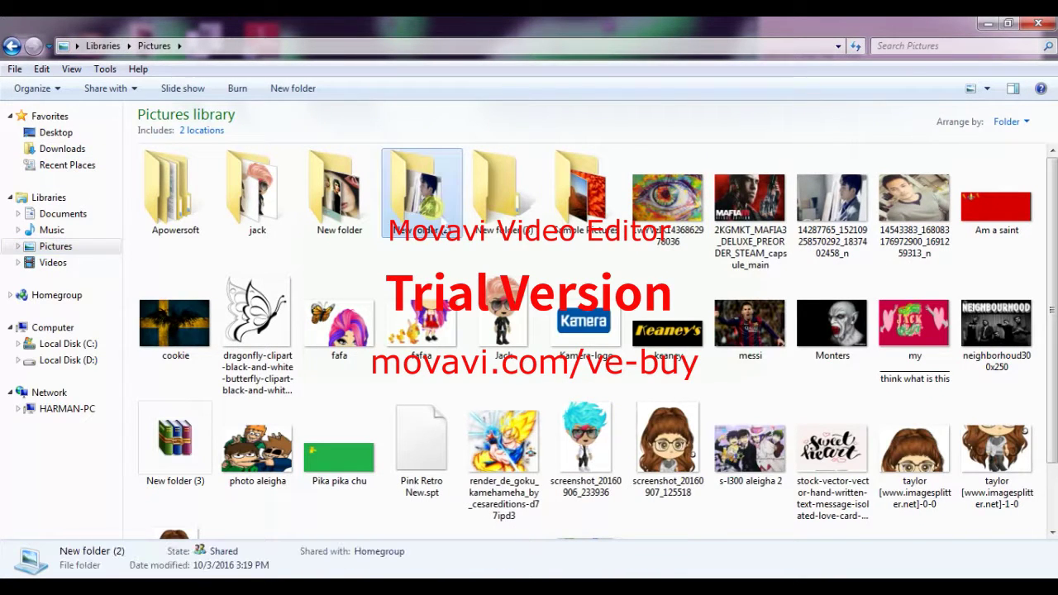
double_click(434, 195)
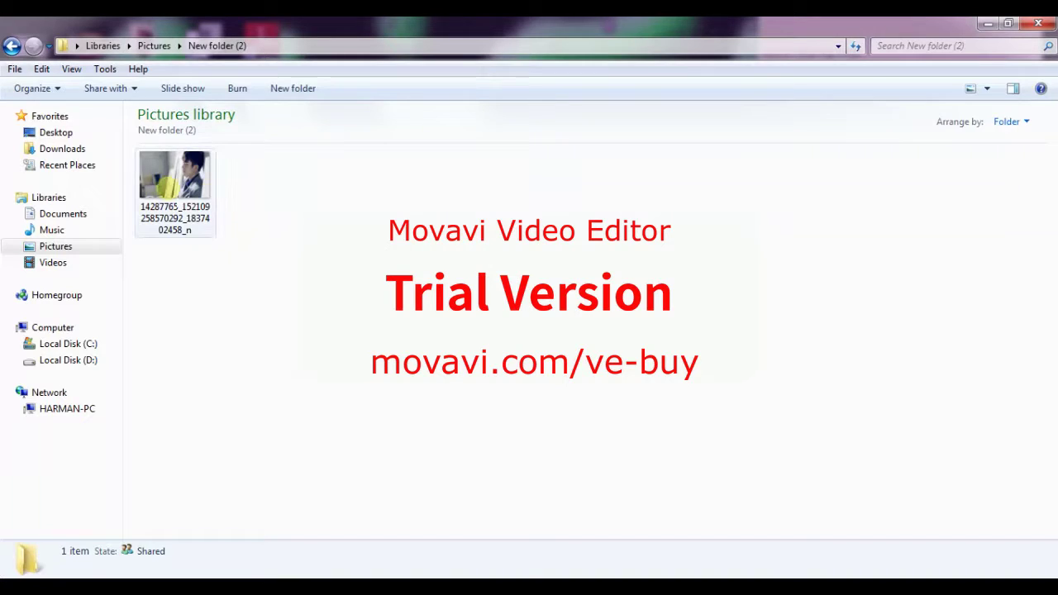
mouse_move(170, 198)
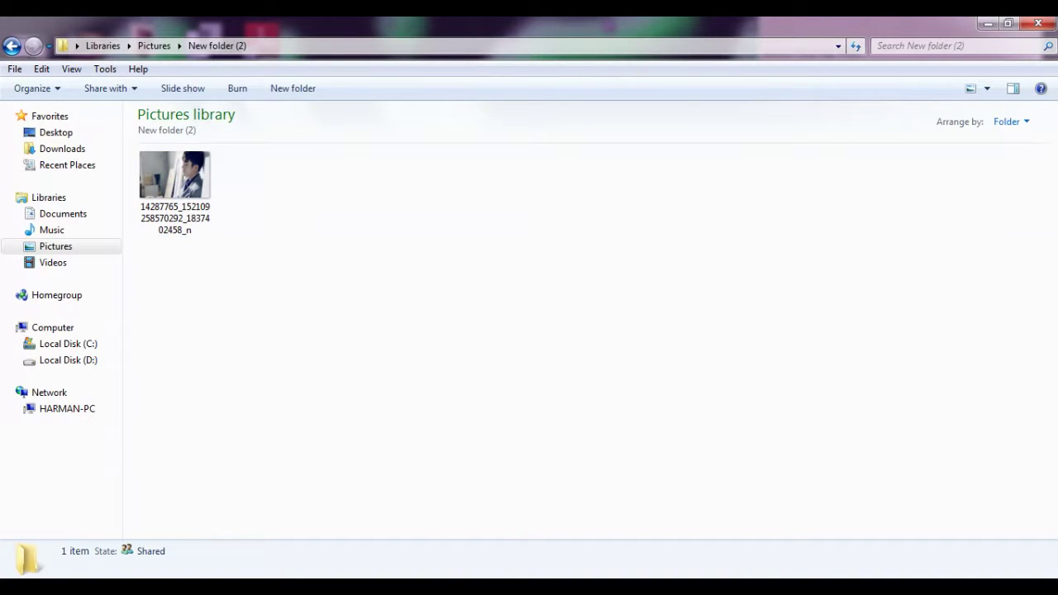
- Read the note about compressing the picture with the link in the description, then put the notes away
key(alt+Tab)
scroll(326, 224, up, 2)
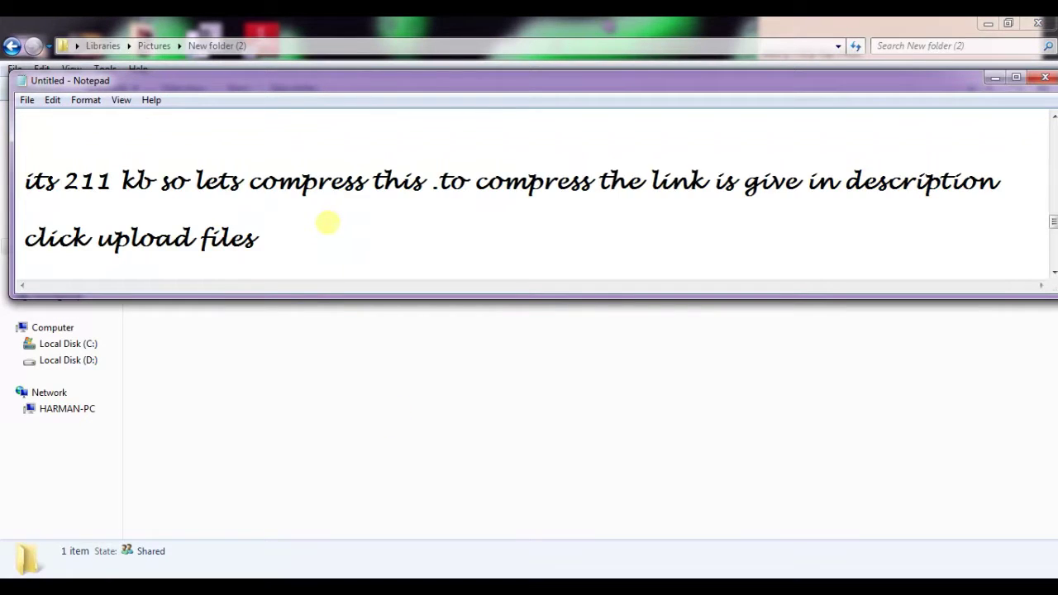
drag(23, 180, 674, 201)
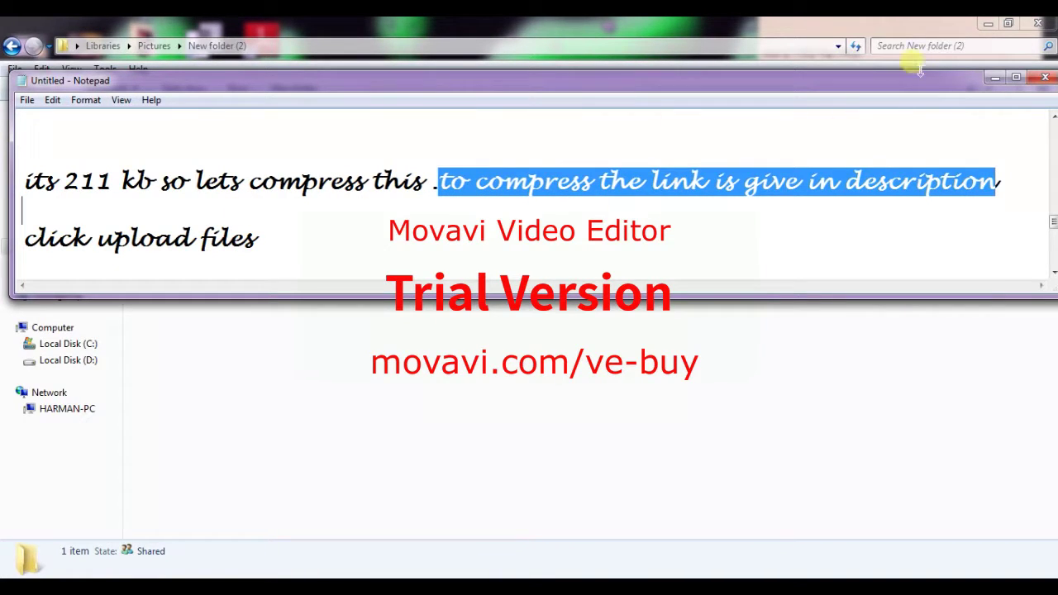
click(995, 76)
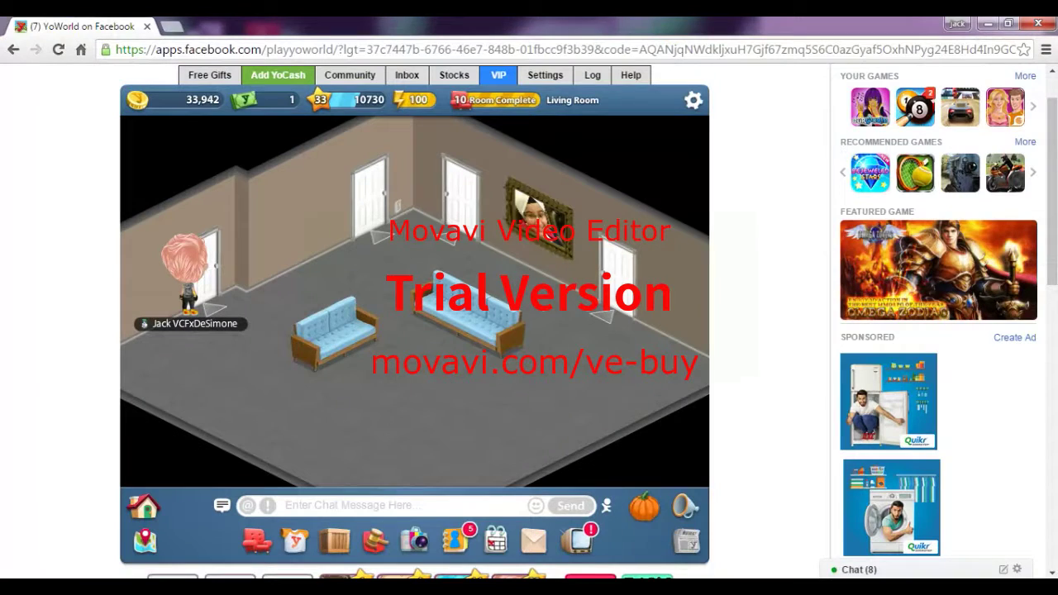
- Open compresspng.com in a new browser tab
click(172, 26)
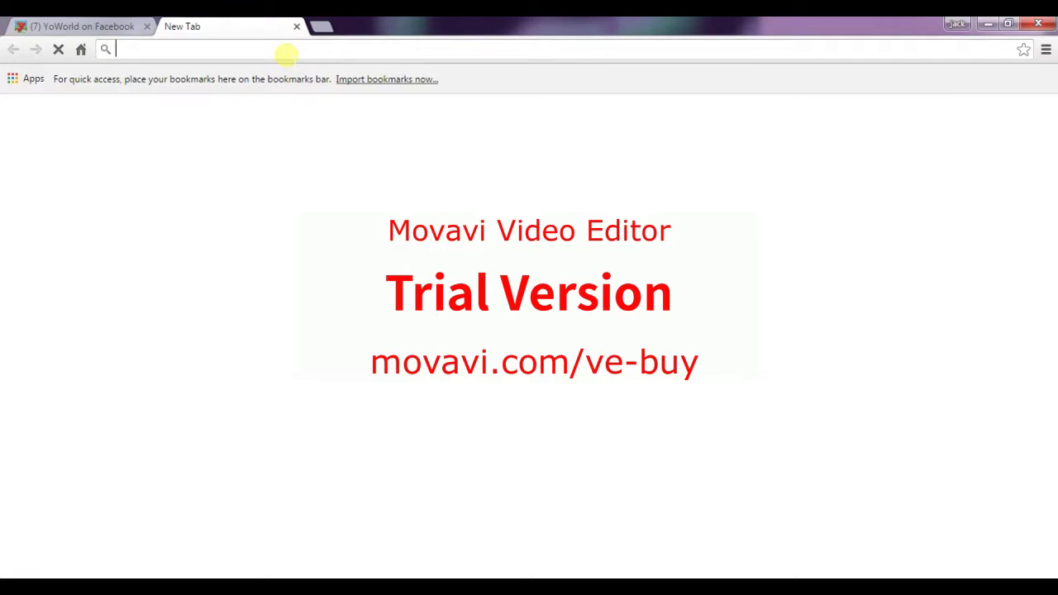
text(compresspng.com)
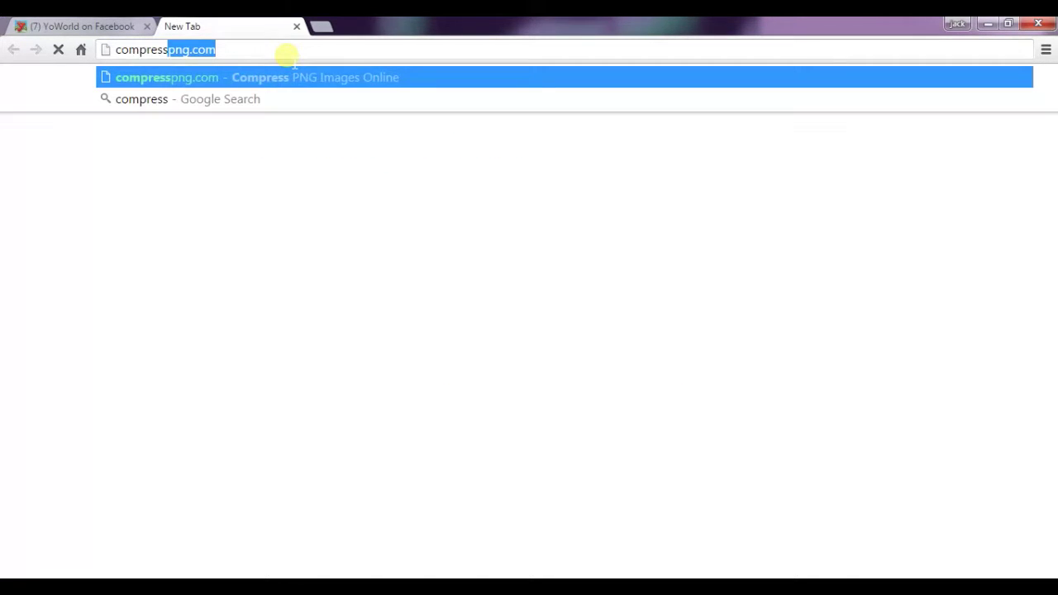
key(Return)
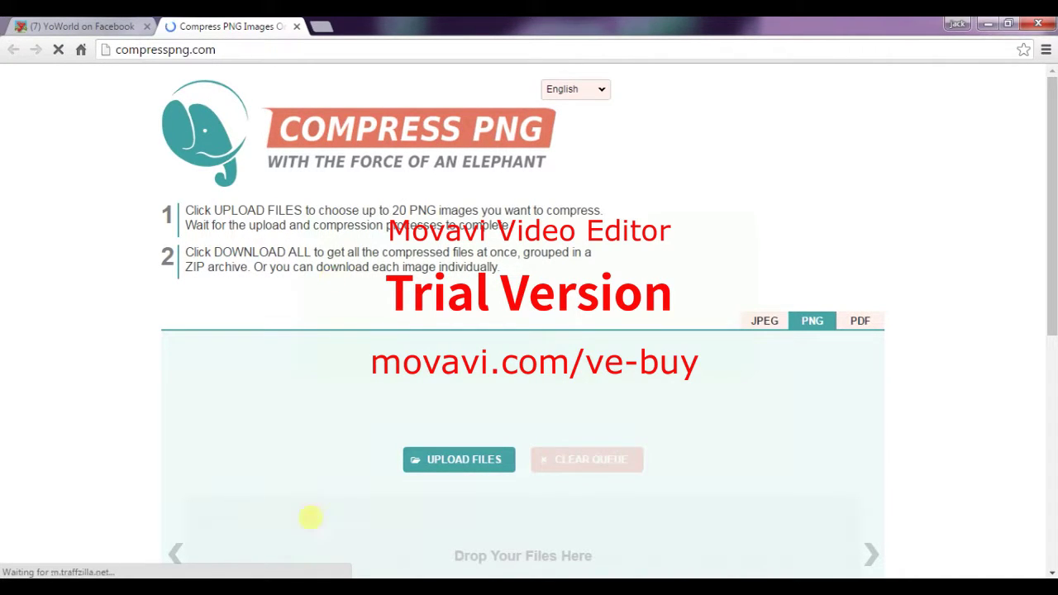
- Remove the line "sorry for this guys" from the notes and reread the "click upload files" instruction
key(alt+Tab)
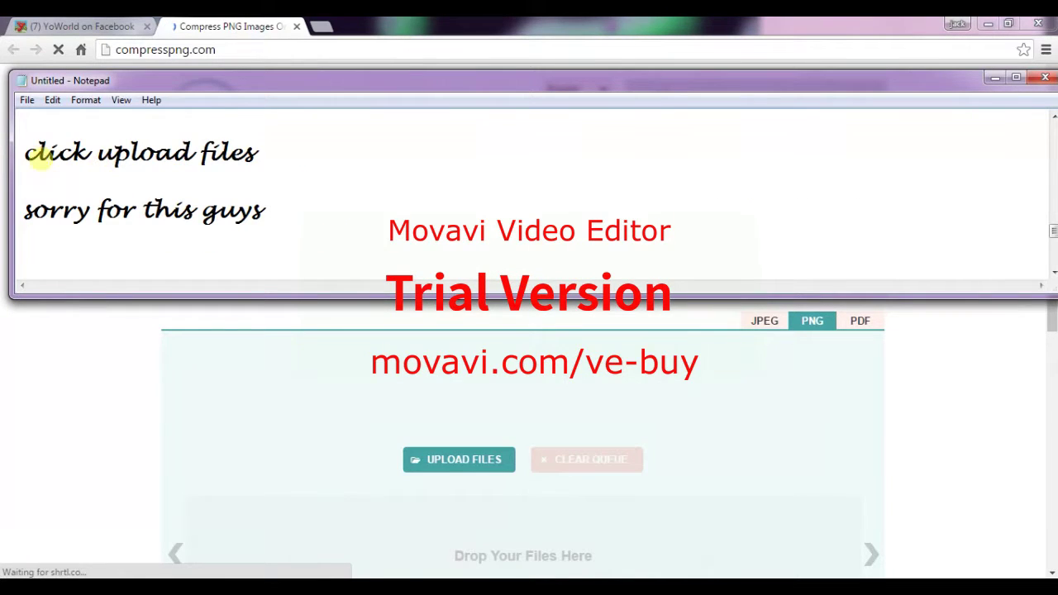
drag(36, 151, 335, 154)
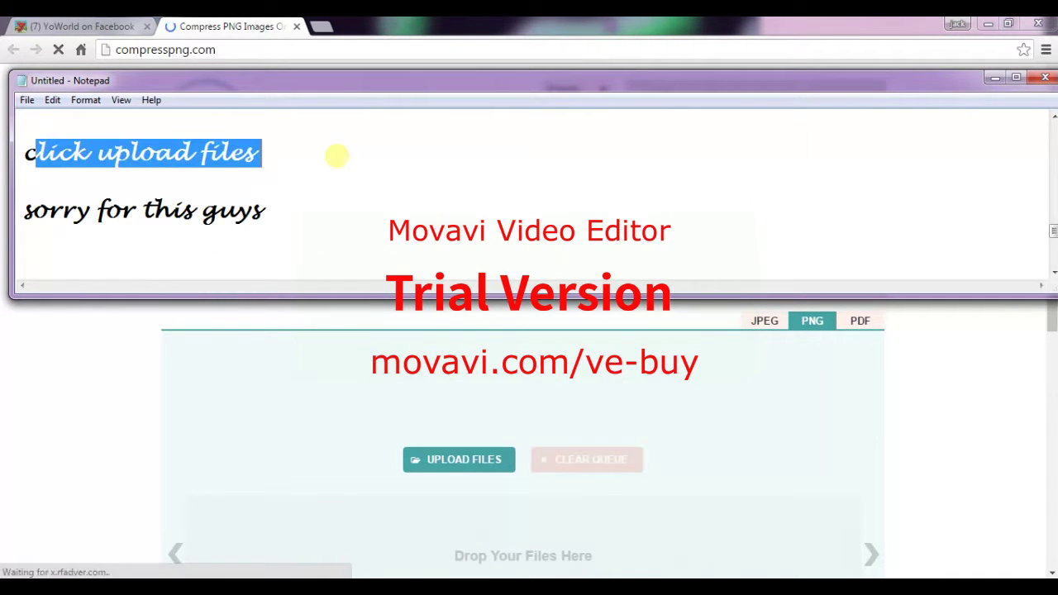
drag(300, 213, 39, 225)
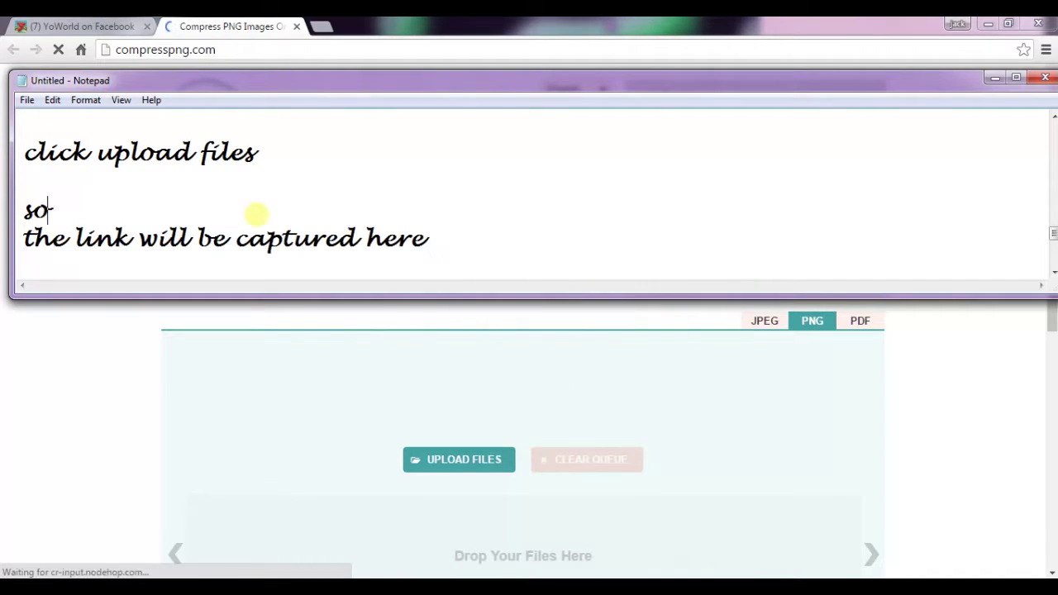
key(BackSpace)
key(BackSpace)
drag(279, 151, 24, 152)
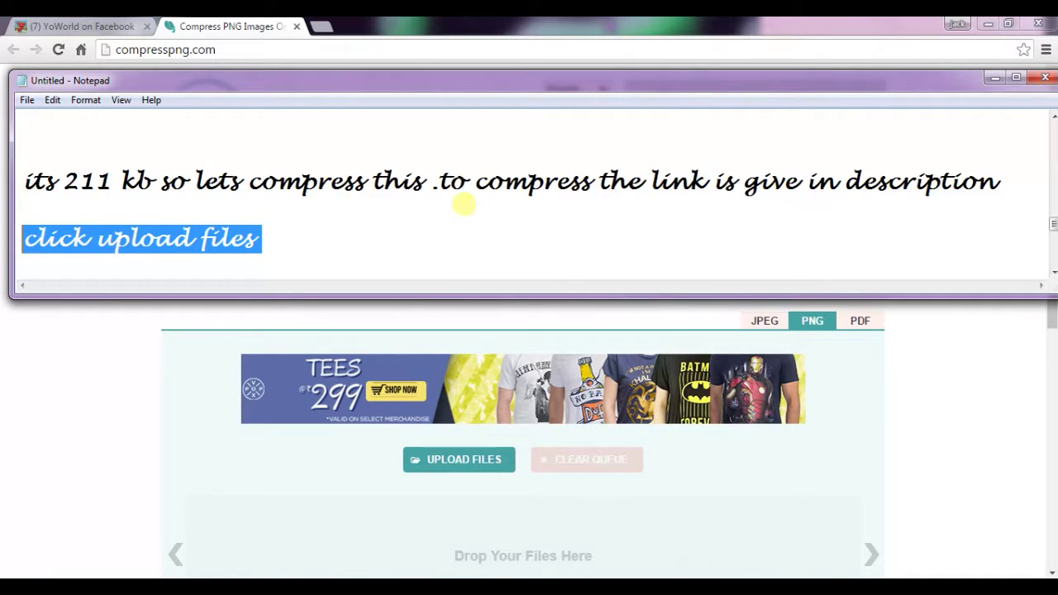
click(996, 78)
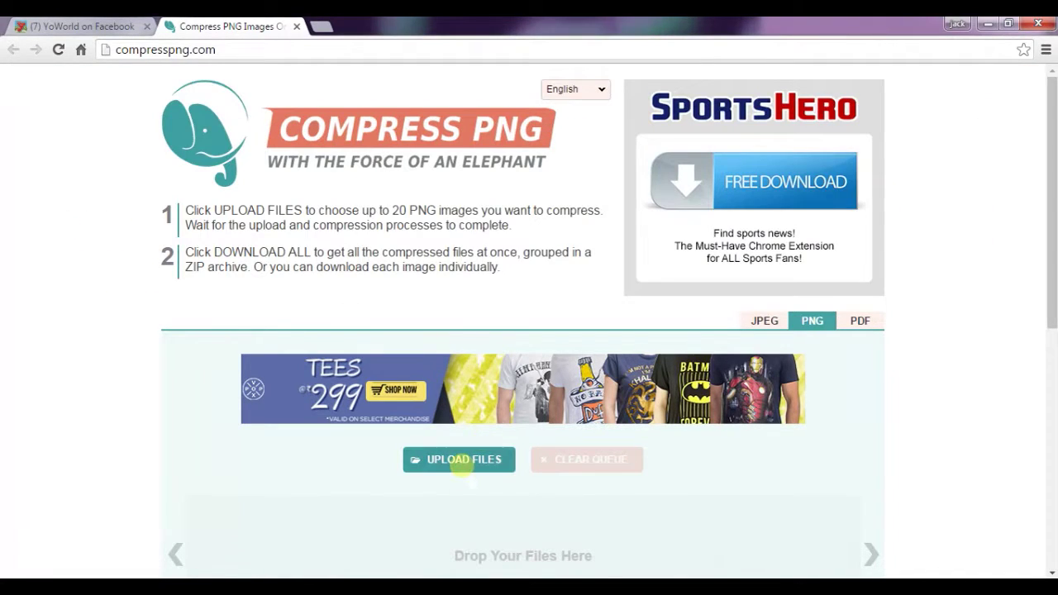
- Look over the file upload and drop area on the compression page, then close that page
scroll(437, 478, down, 2)
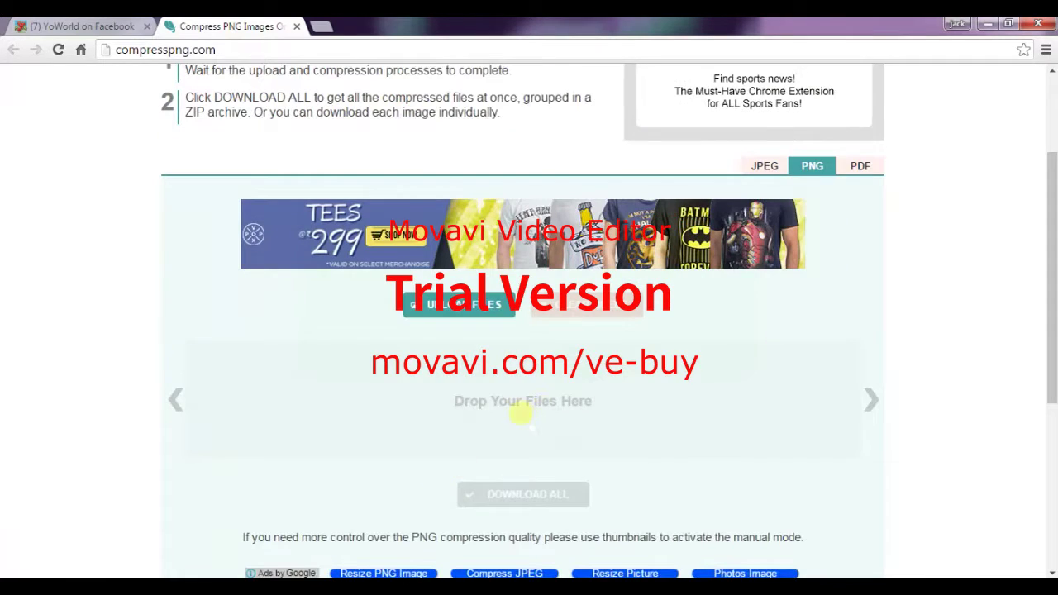
drag(444, 387, 825, 426)
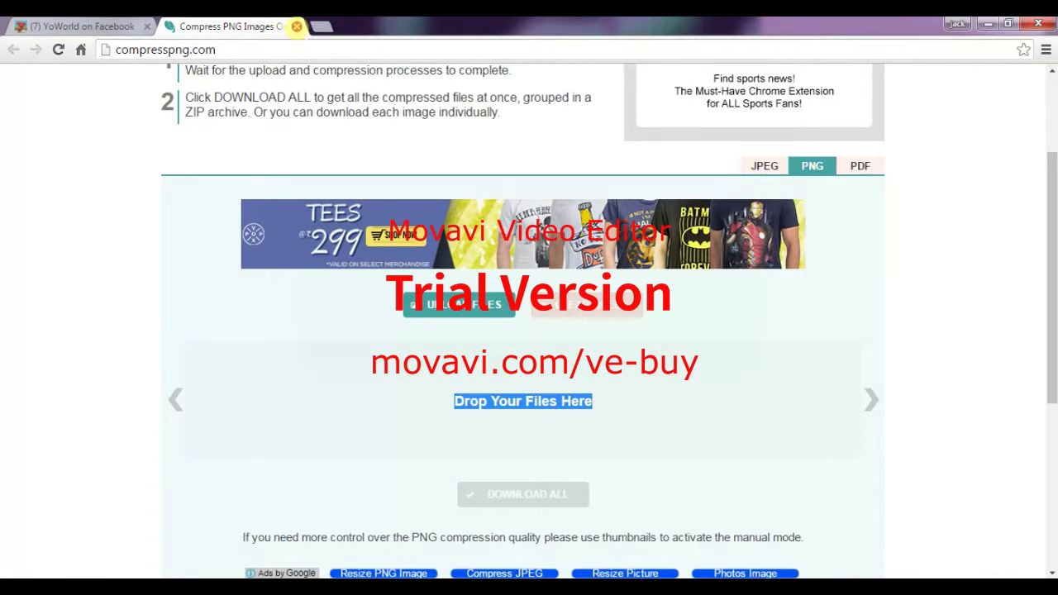
click(296, 27)
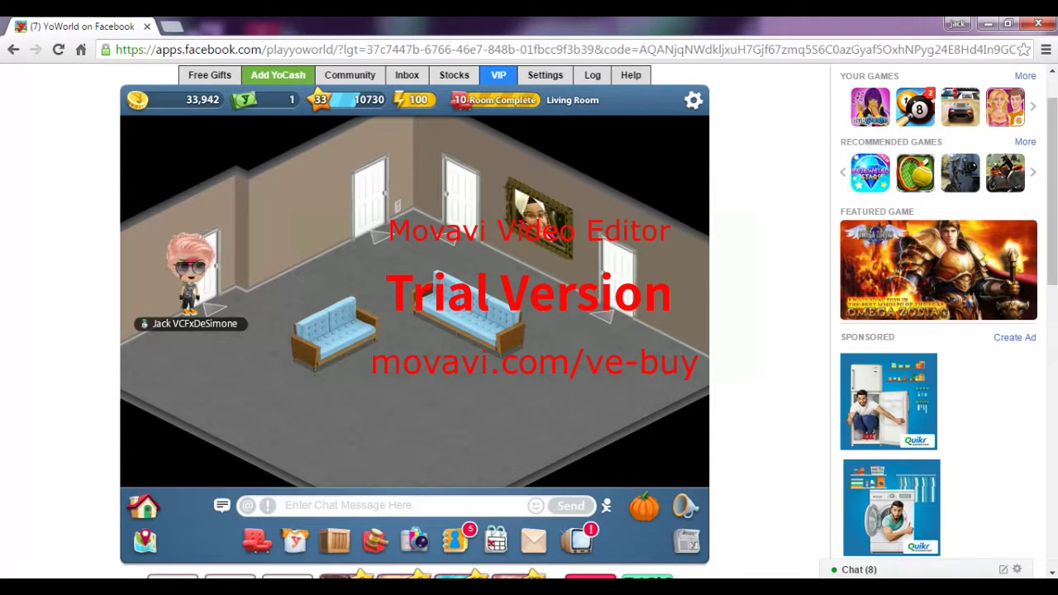
- Permanently delete the duplicate "n-min (1)" and "n-min (2)" copies of the compressed 14287765 picture from the Downloads folder
click(114, 571)
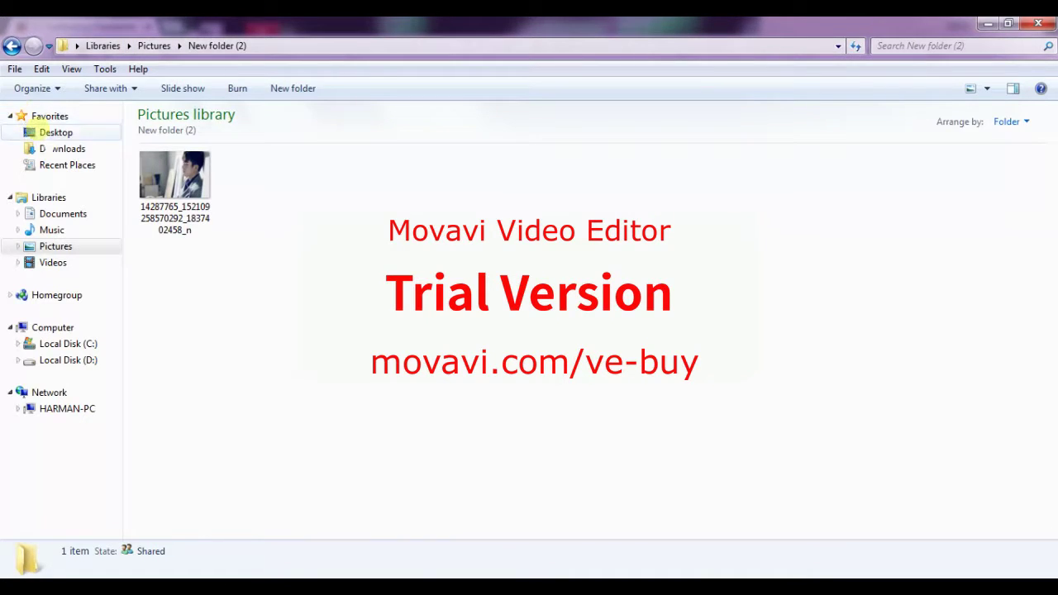
click(60, 149)
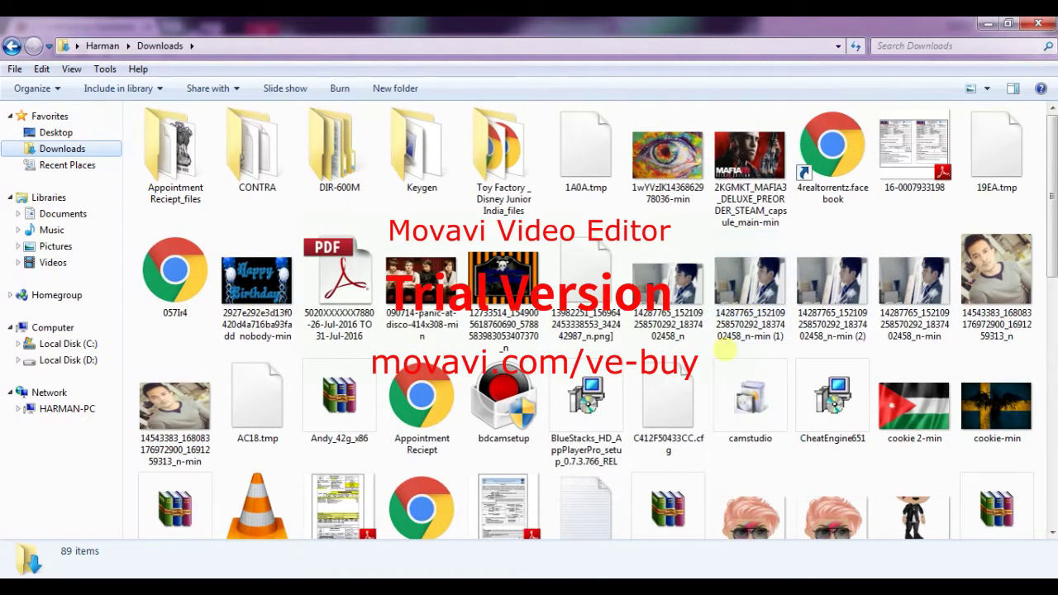
click(723, 298)
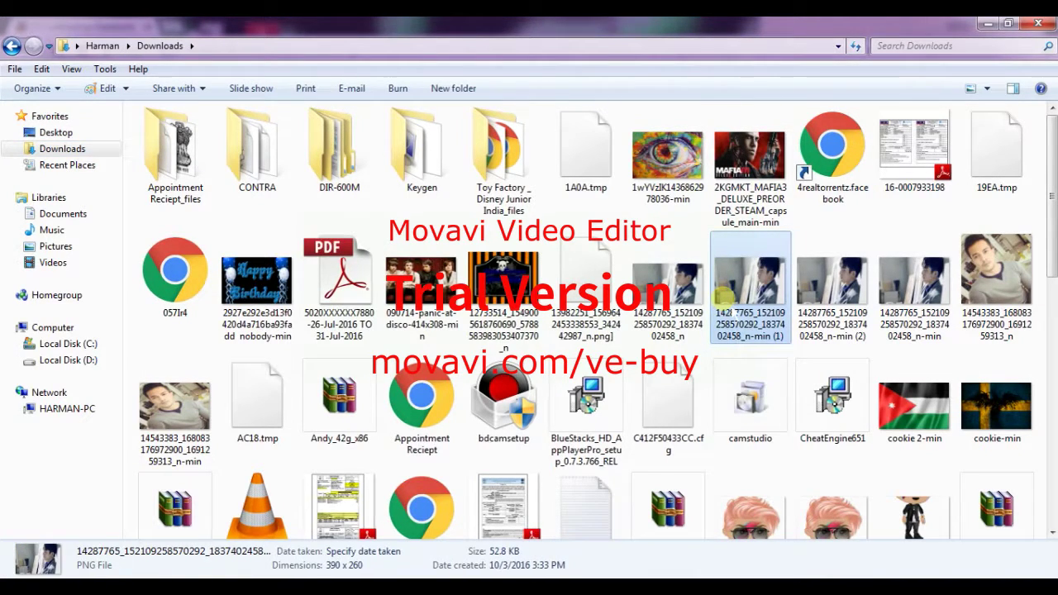
key(shift+Delete)
key(Return)
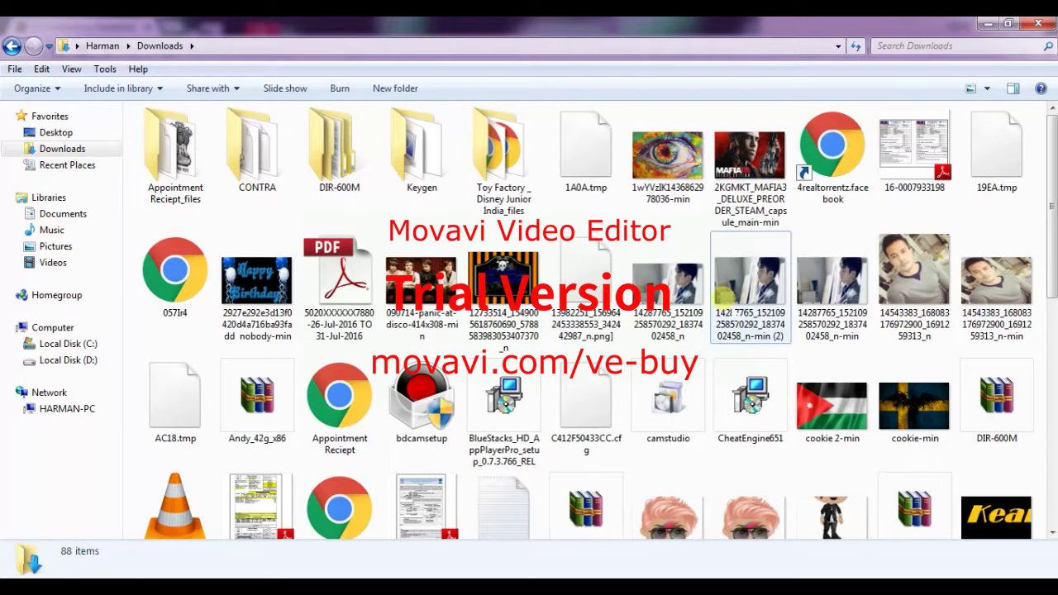
click(763, 313)
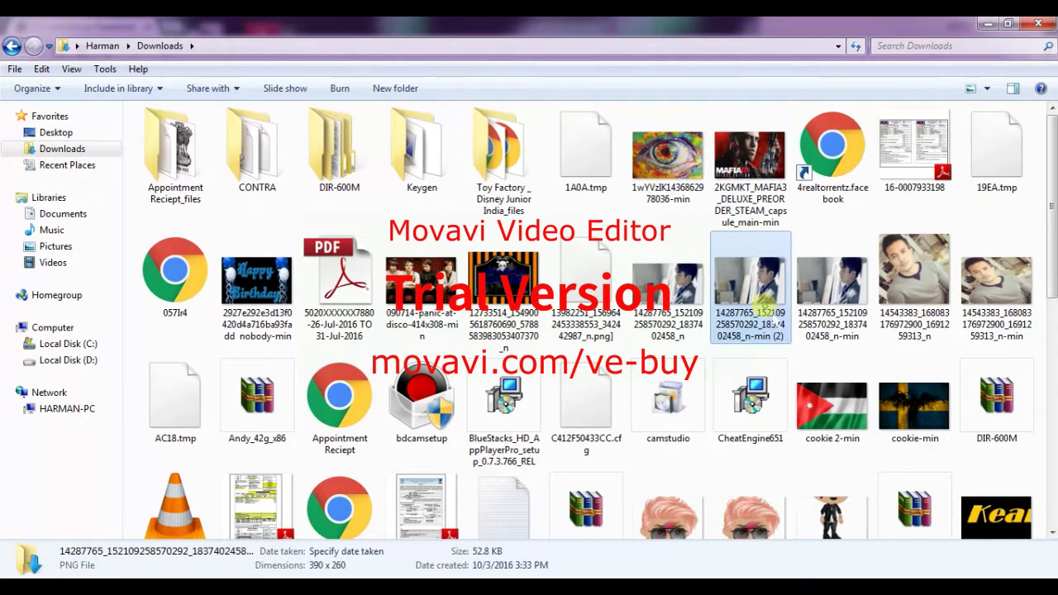
key(shift+Delete)
key(Return)
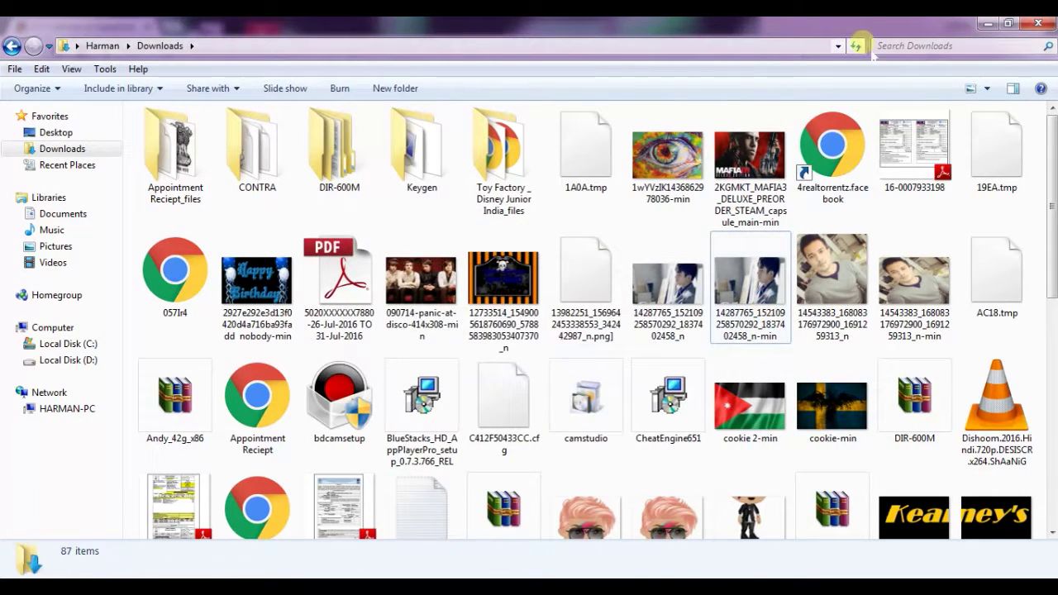
- Return to YoWorld, enter the Art gallery home and seat the avatar on the sofa
click(988, 23)
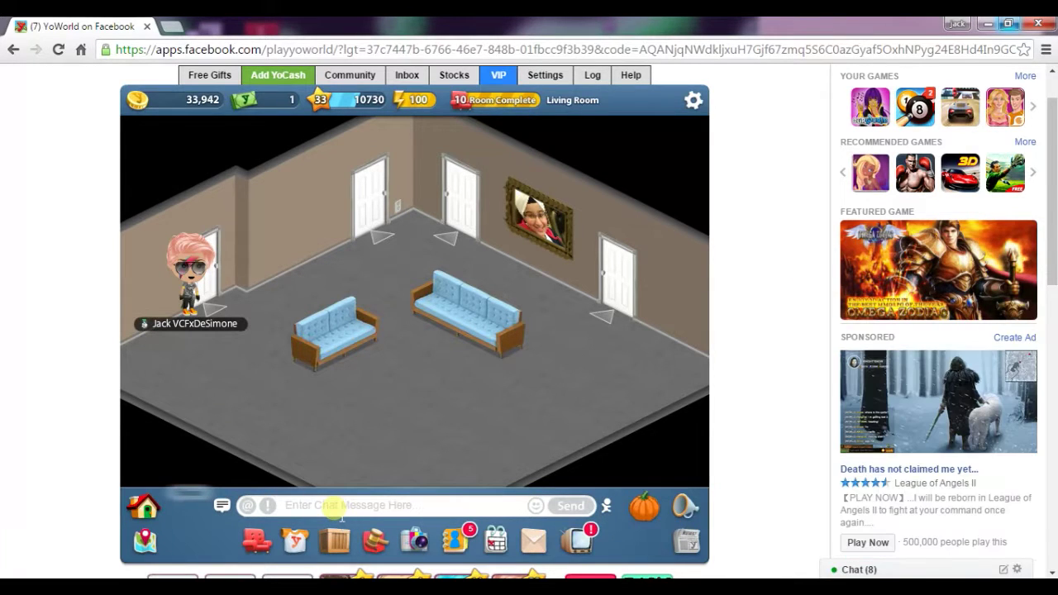
click(386, 506)
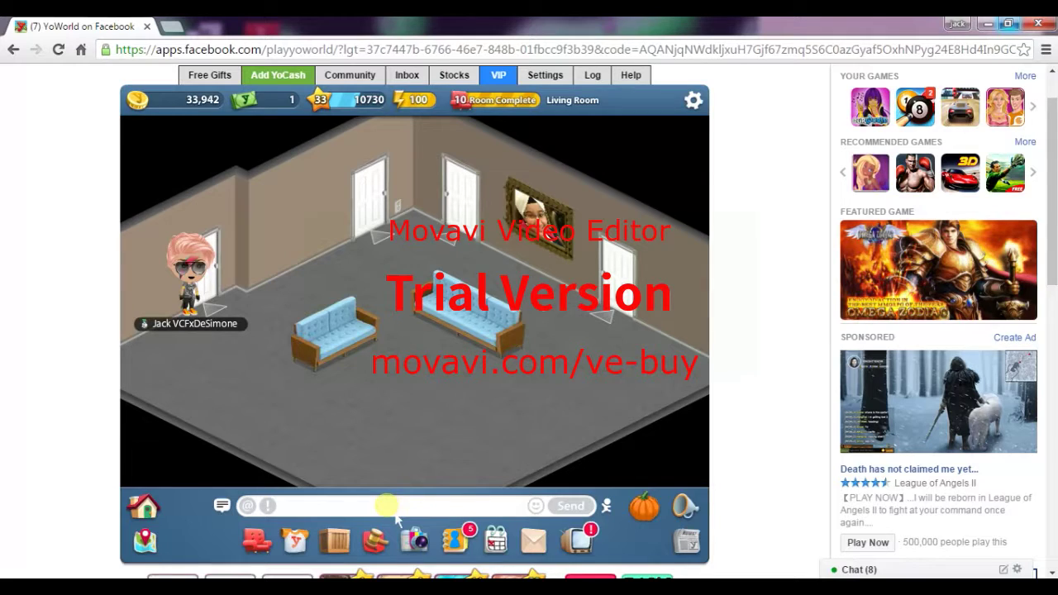
text(youtube)
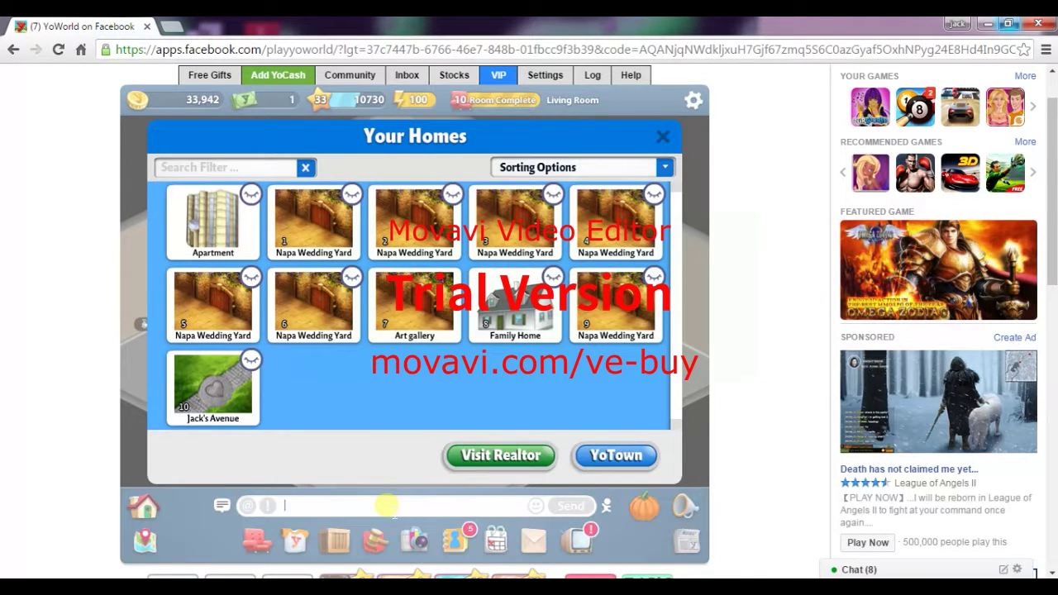
click(415, 312)
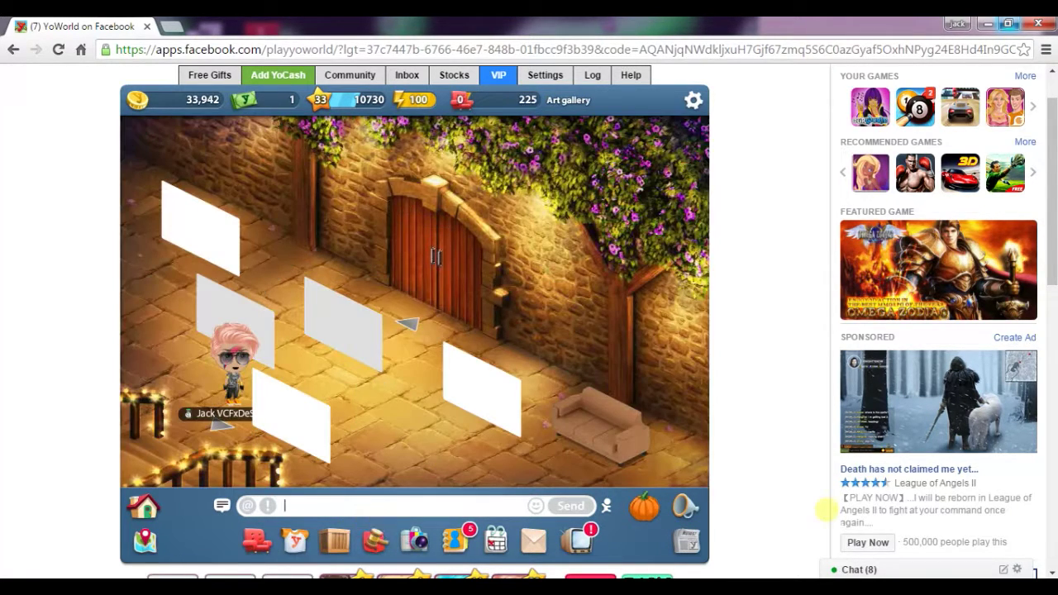
click(612, 451)
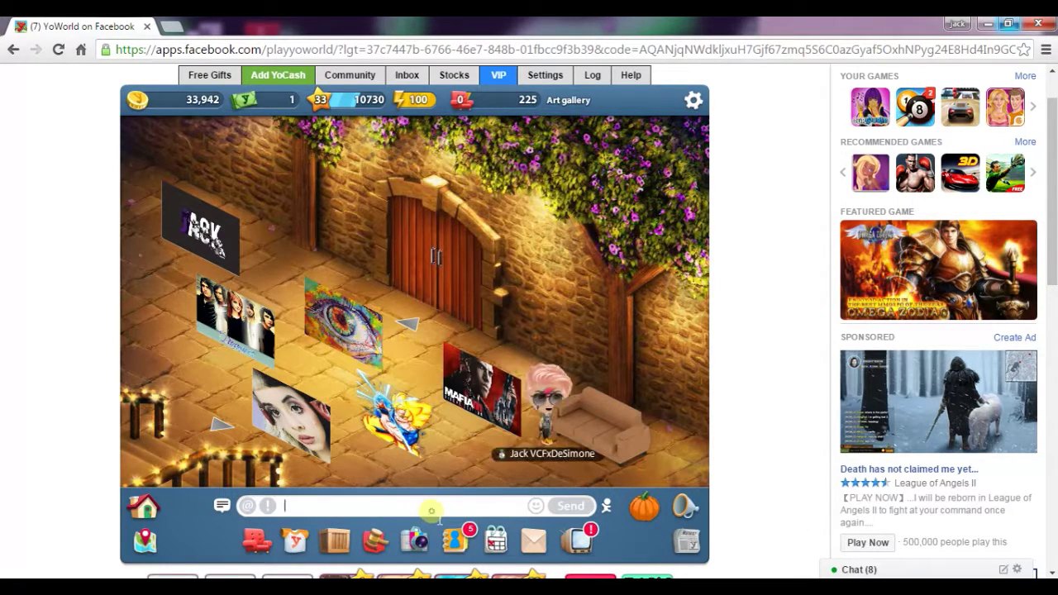
- Send the instruction "now click a pb and click ok" in the room chat, split over several short messages
key(Return)
text(click )
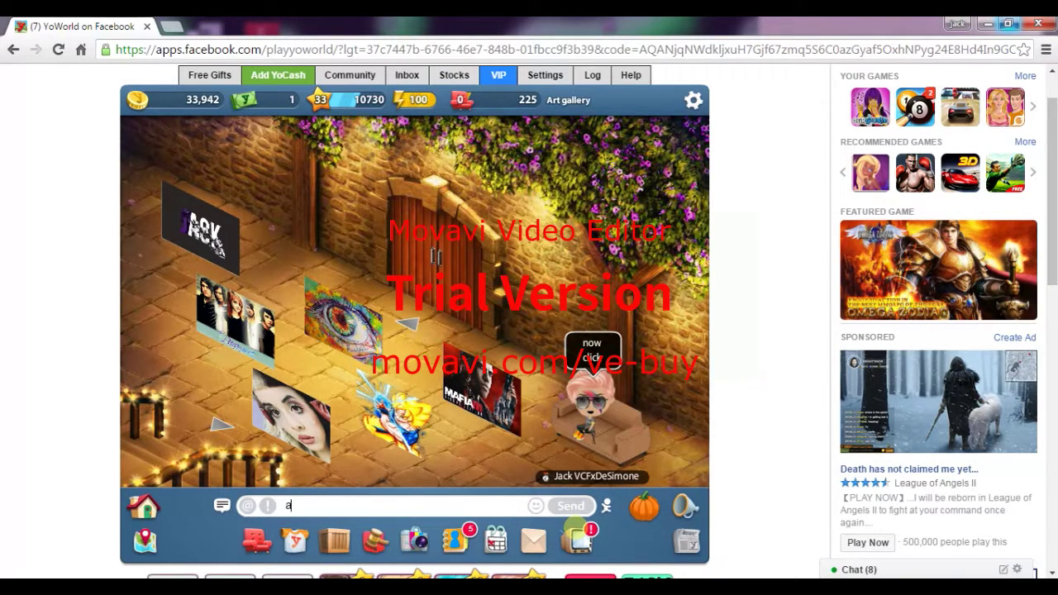
text(a)
key(Return)
text(p)
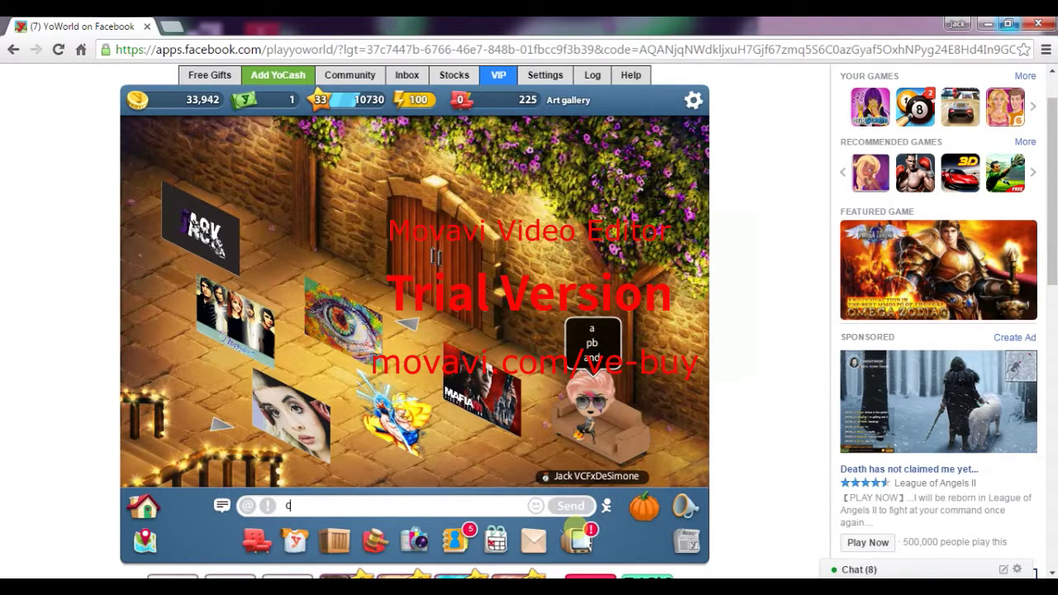
text(ick)
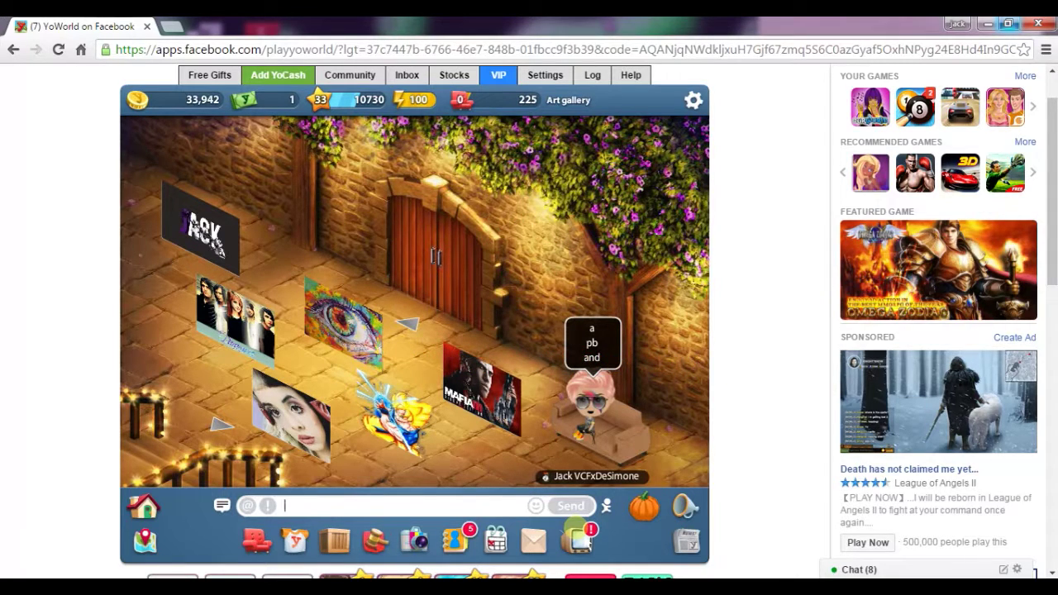
- Open the JACK paintboard and accept it unchanged, then bring up the note about the link being captured
click(216, 263)
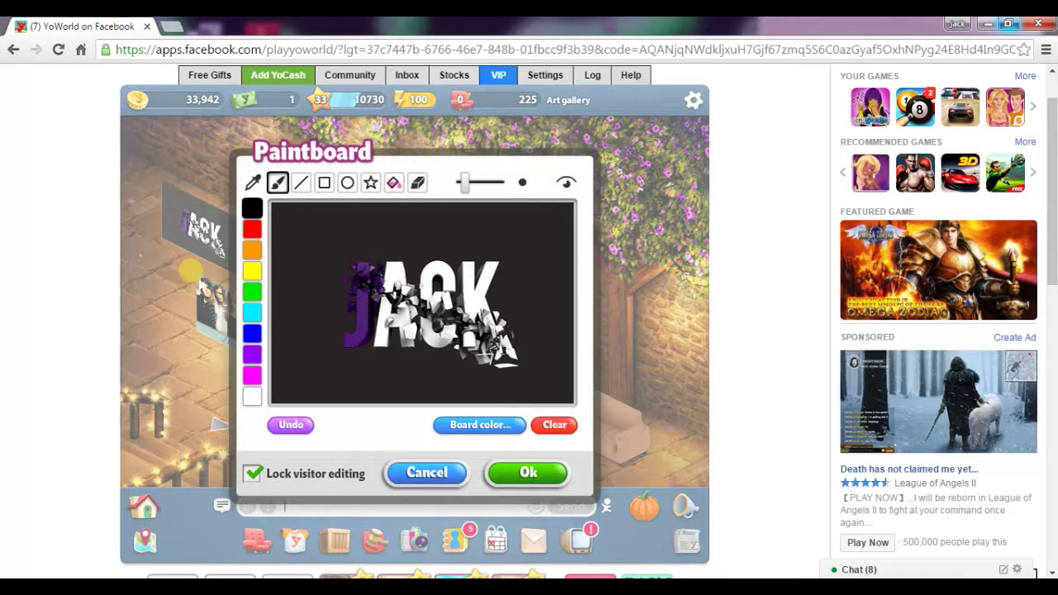
click(541, 473)
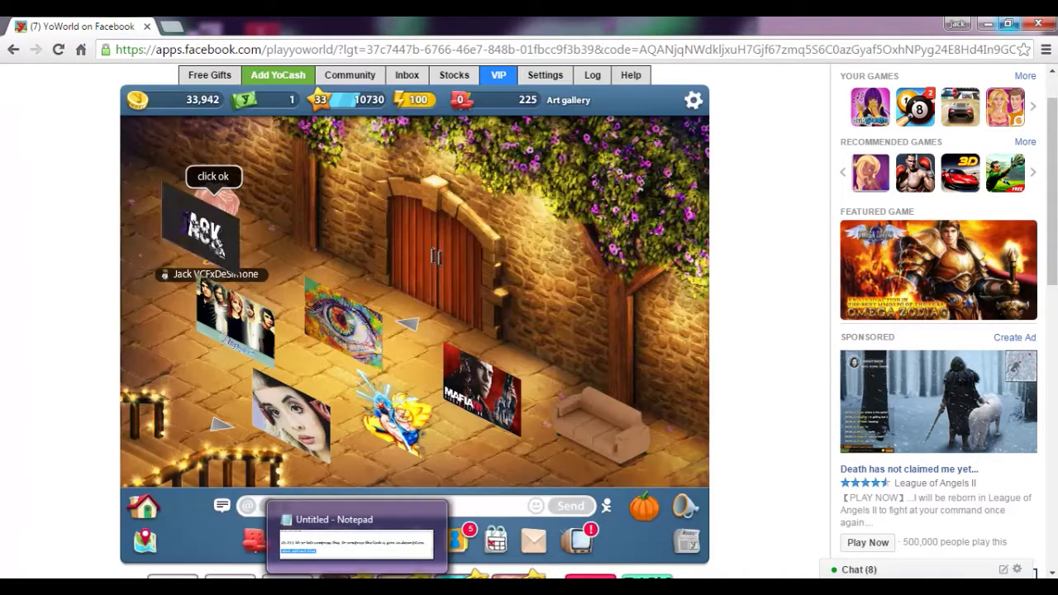
click(344, 533)
scroll(259, 197, down, 1)
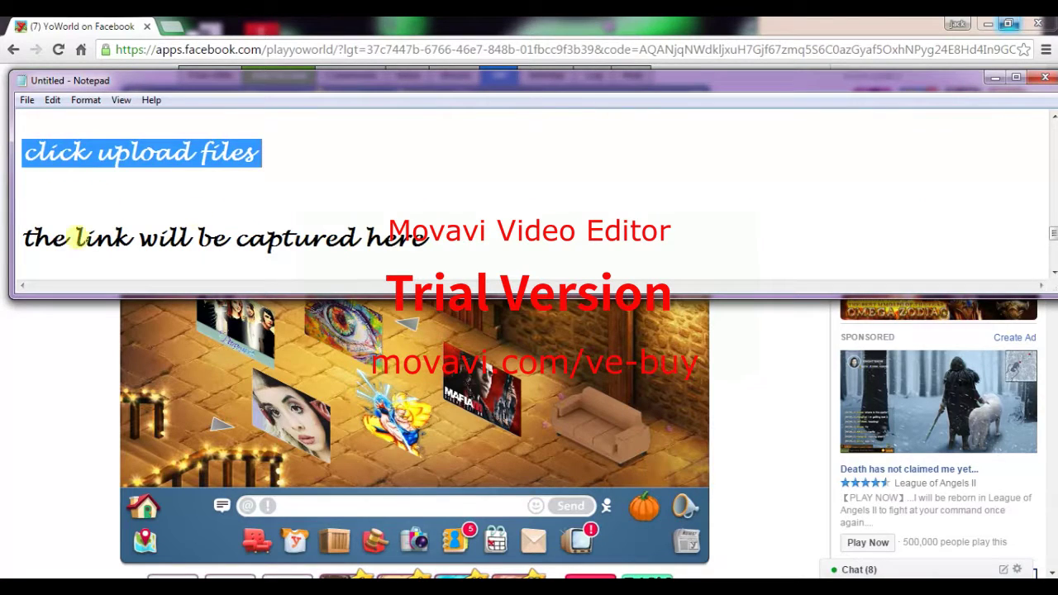
- Highlight the line "the link will be captured here" in the Notepad instructions
click(36, 229)
key(ctrl+shift+End)
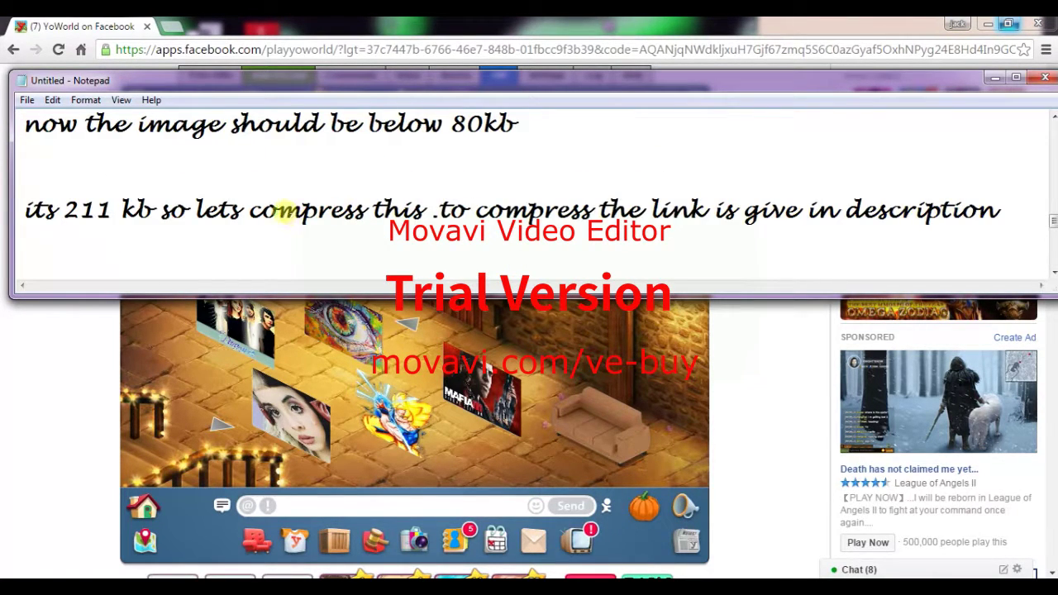
scroll(283, 211, up, 1)
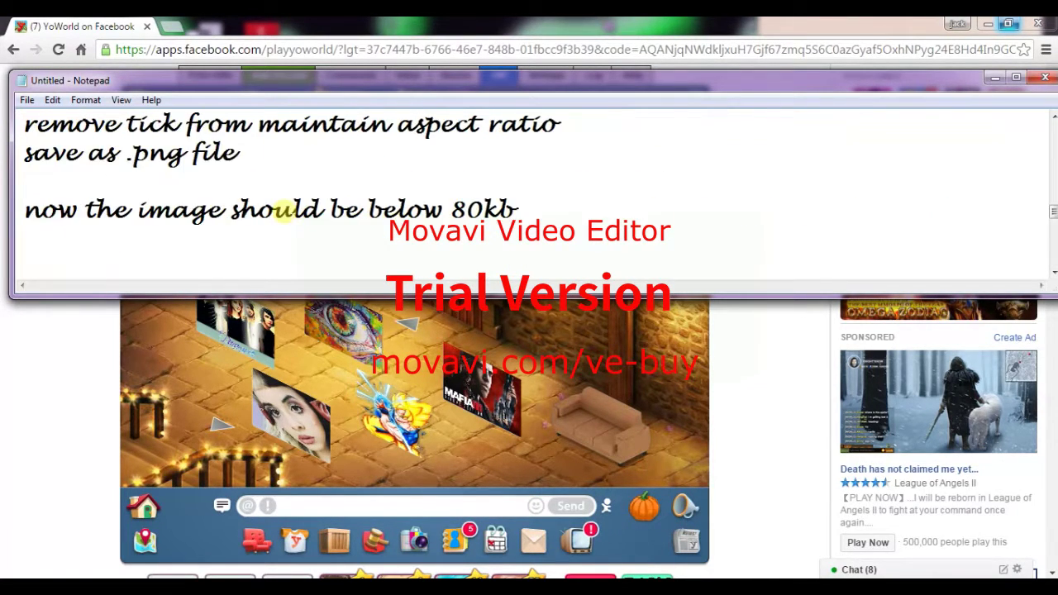
scroll(284, 211, down, 2)
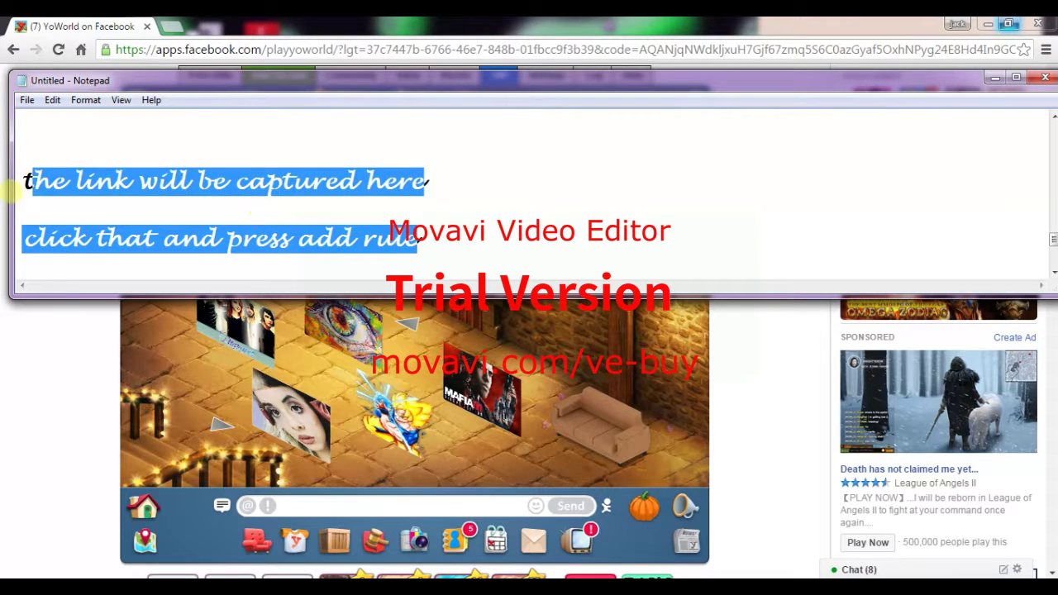
click(27, 180)
drag(26, 180, 432, 188)
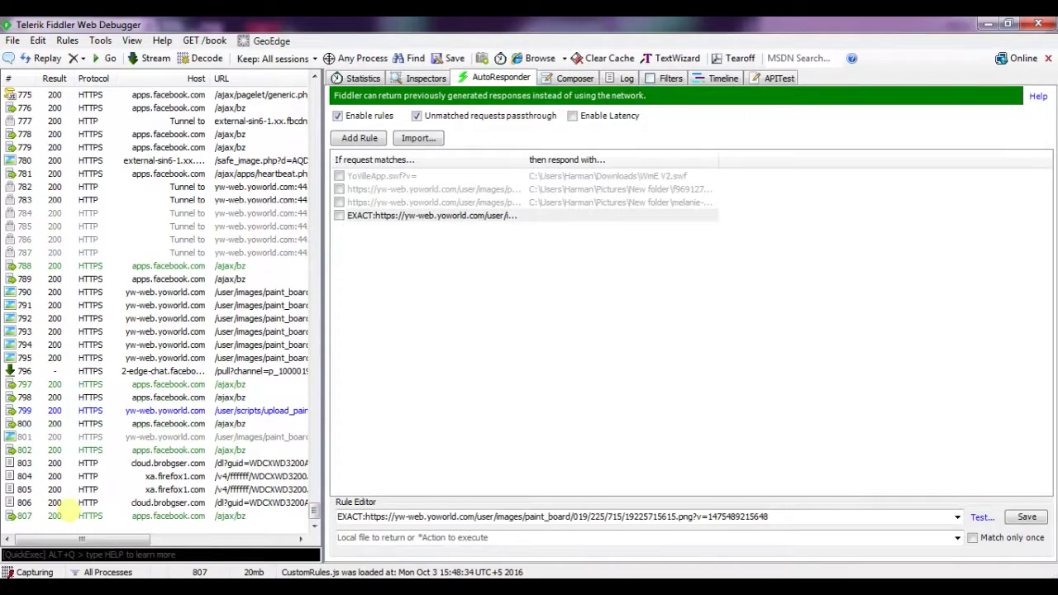
- In Fiddler, add an AutoResponder rule from captured paint_board session 801 and delete the older unchecked EXACT rule
click(31, 437)
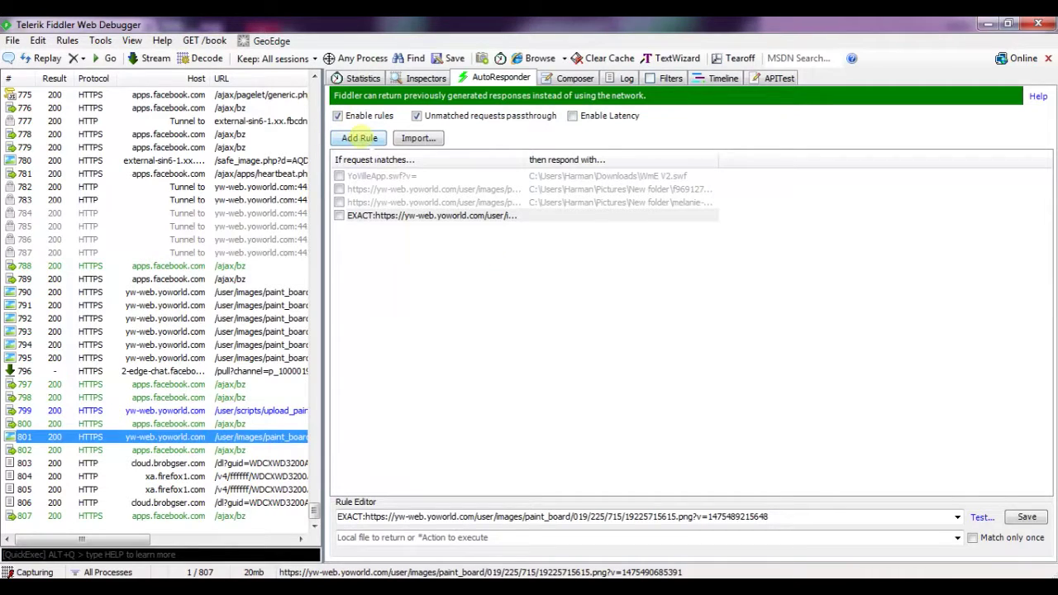
click(359, 138)
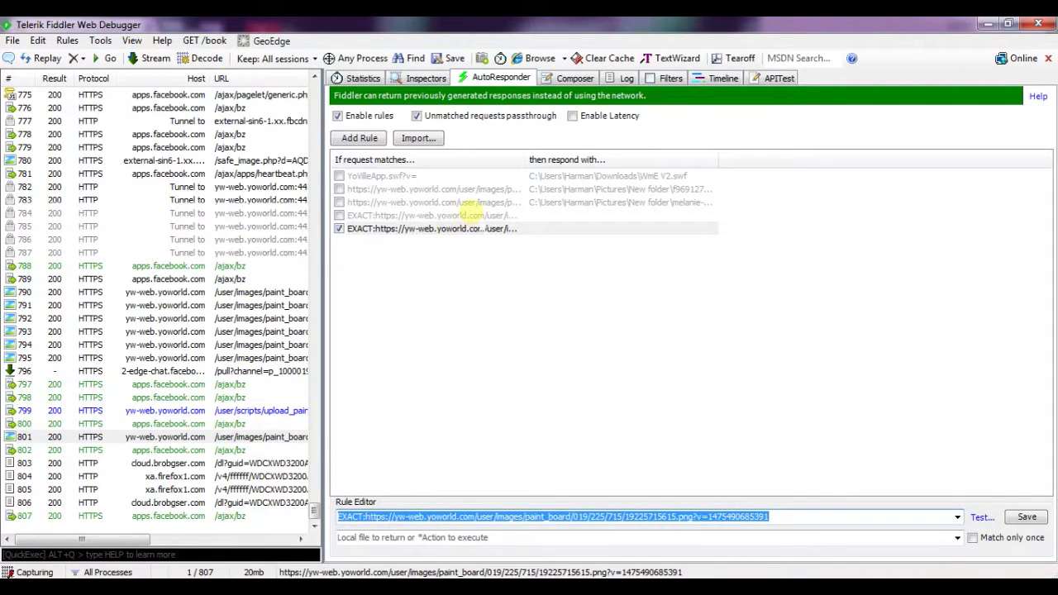
click(468, 214)
key(Delete)
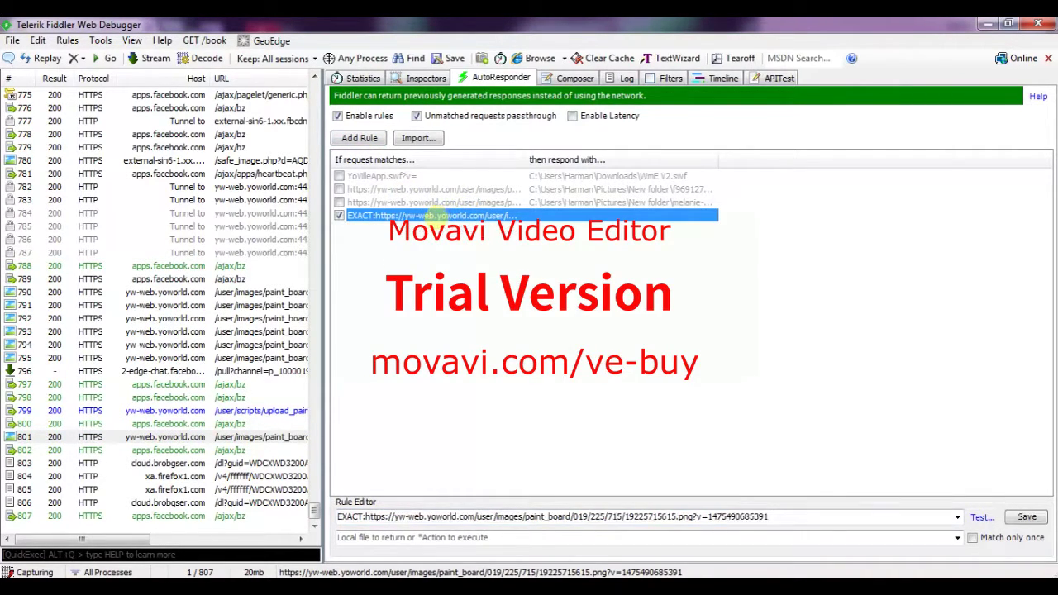
- Select the remaining EXACT paint_board rule and bring the Notepad instructions back up
click(424, 314)
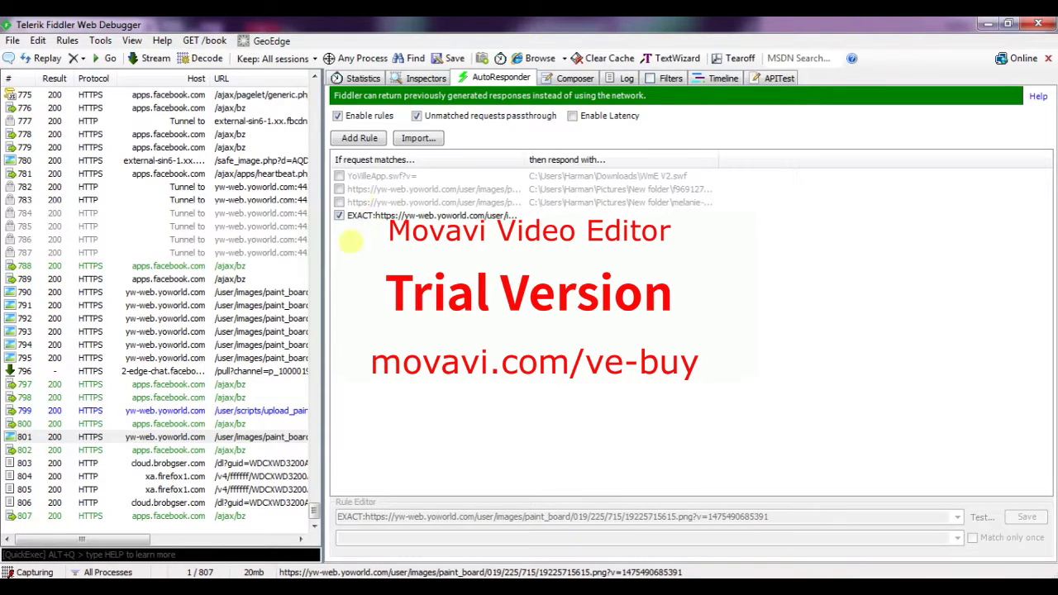
click(421, 215)
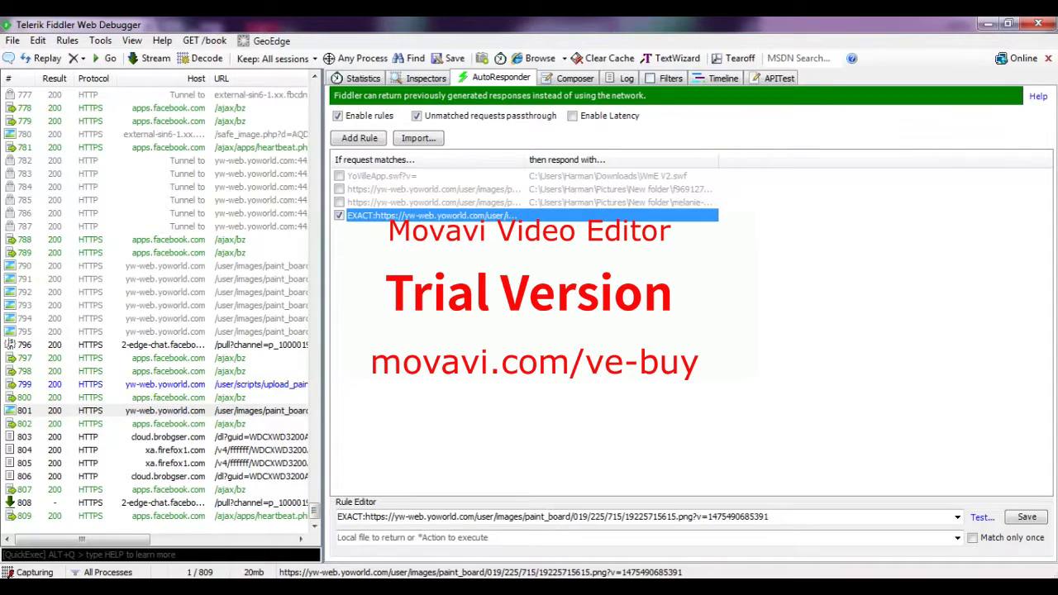
key(alt+Tab)
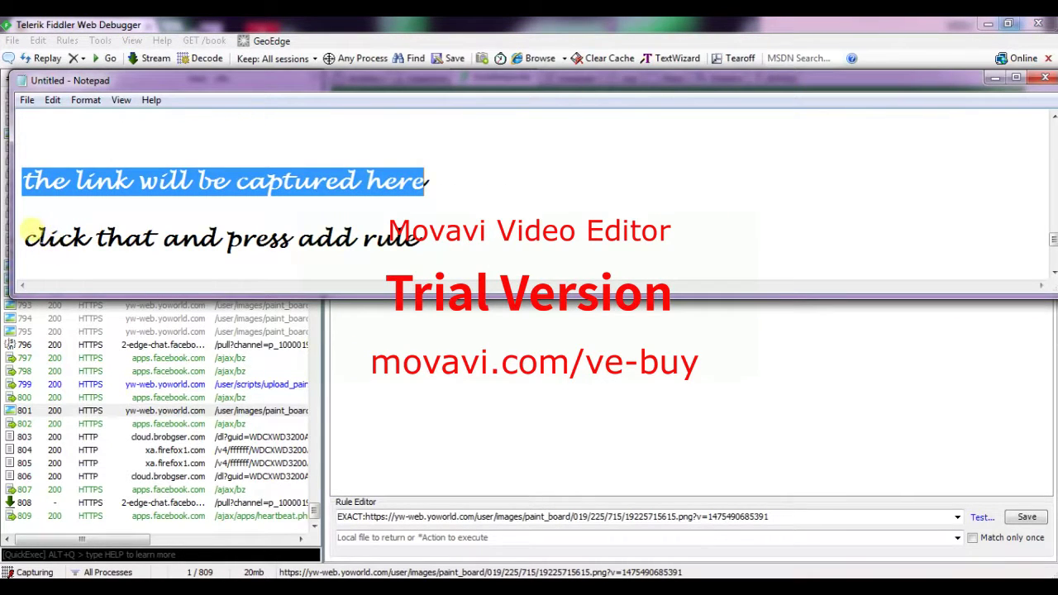